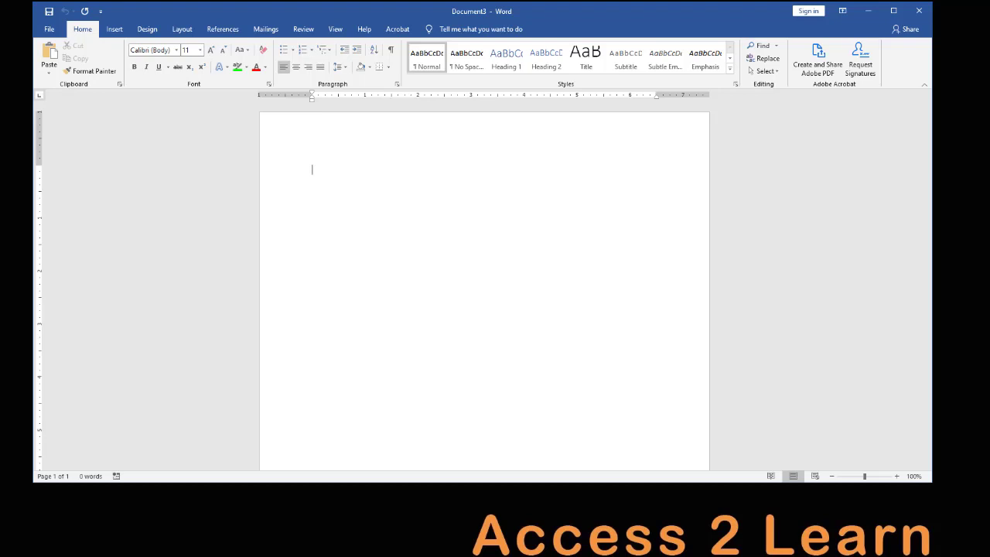
- Copy all the Lorem ipsum text from Notepad and paste it into the blank Word document
key(alt+Tab)
key(ctrl+a)
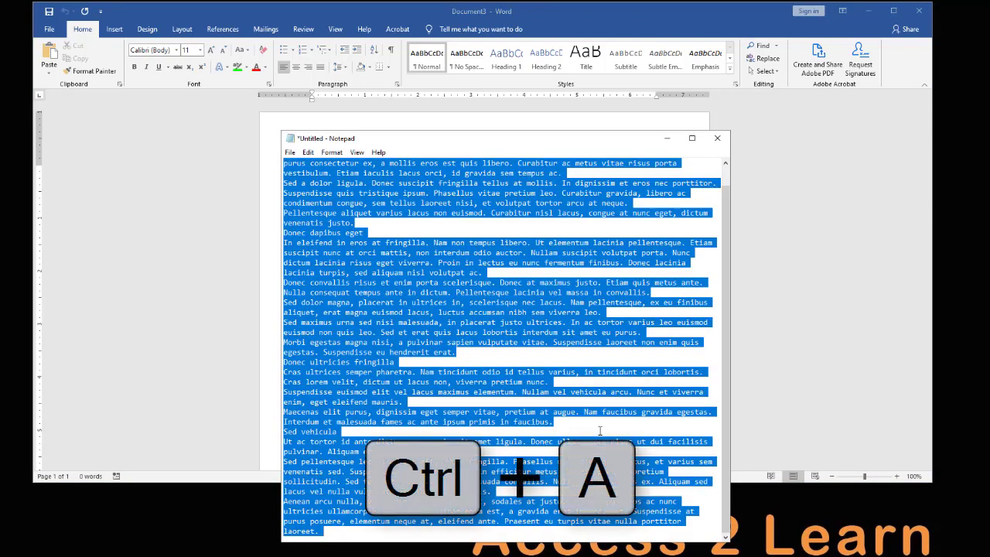
key(ctrl+c)
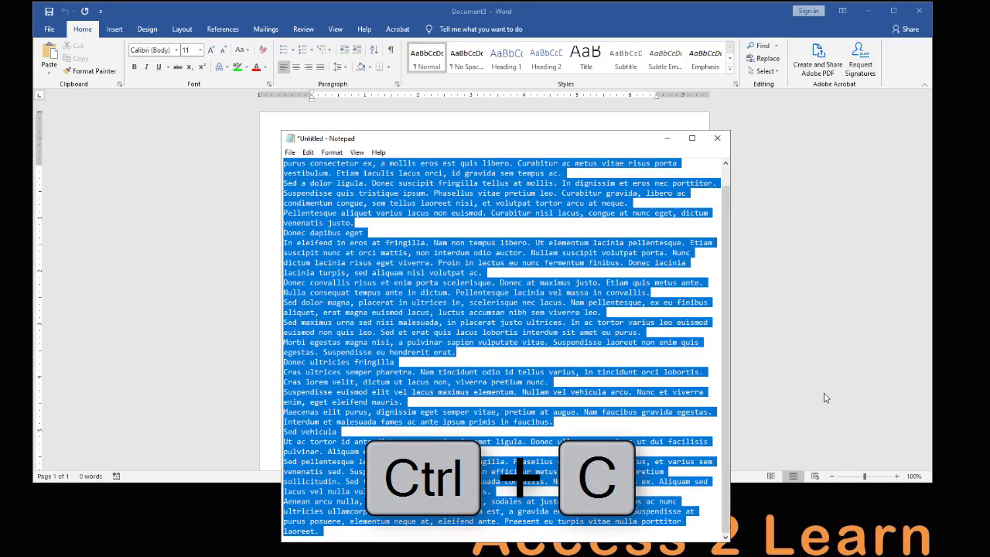
click(825, 397)
key(ctrl+v)
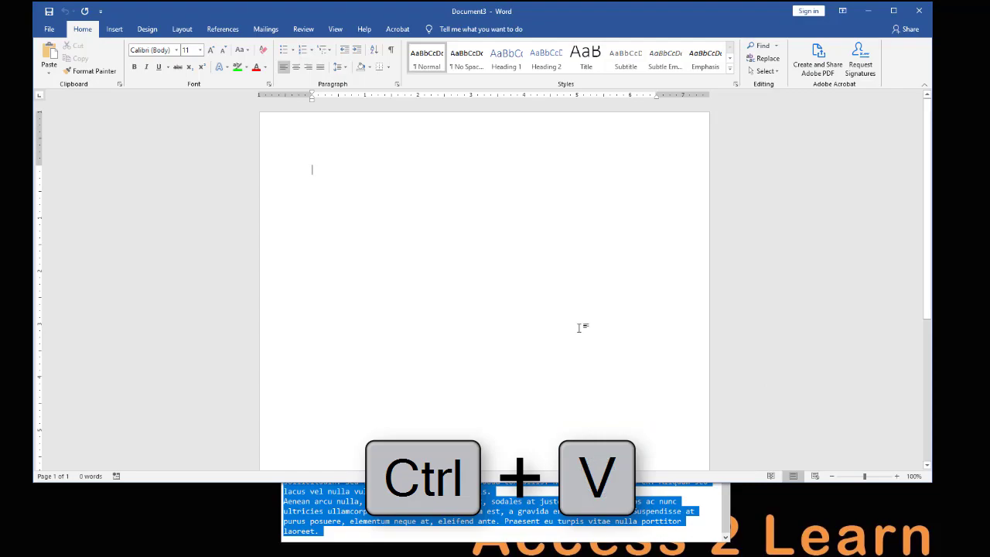
key(ctrl+v)
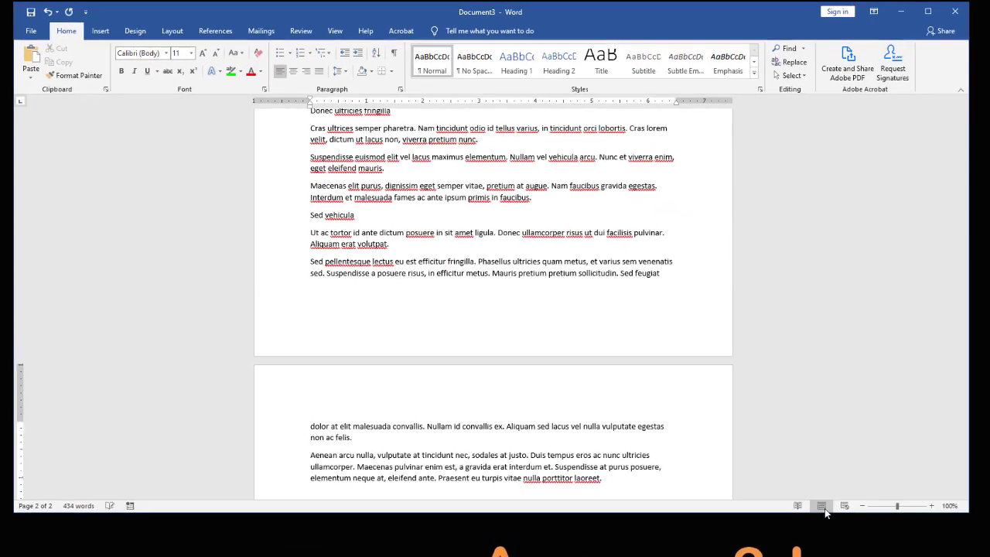
scroll(592, 436, up, 7)
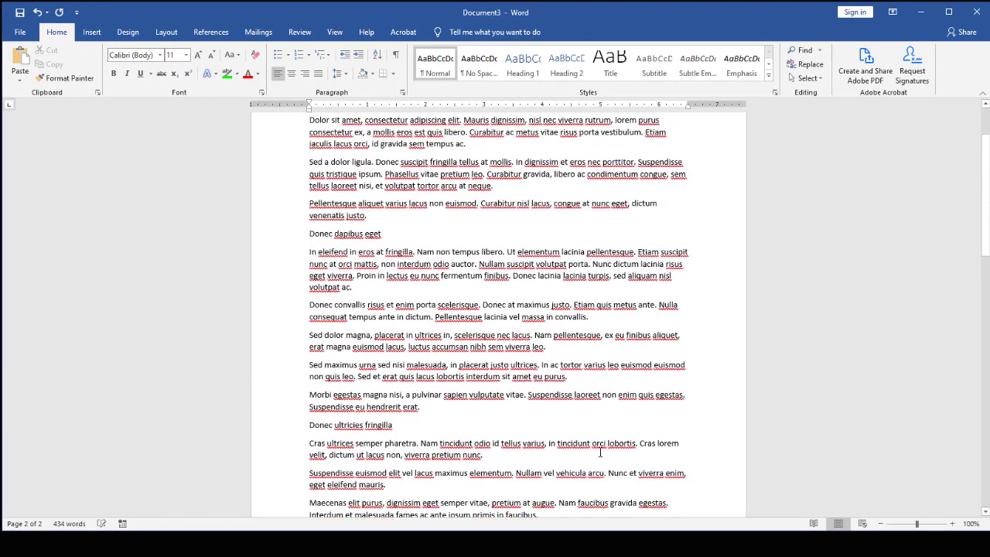
scroll(599, 453, up, 1)
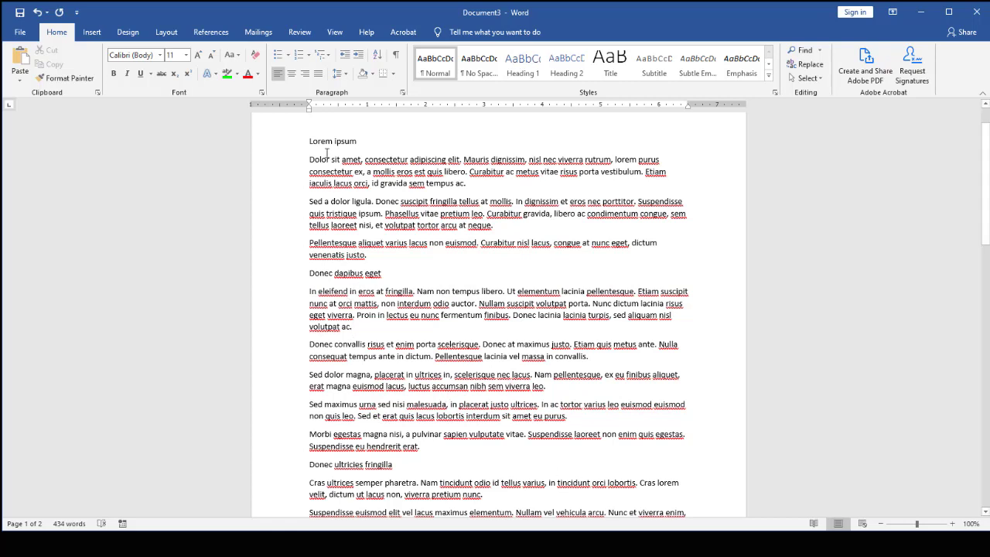
- Apply a Two-column layout to the Lorem ipsum text from the Layout ribbon
click(166, 34)
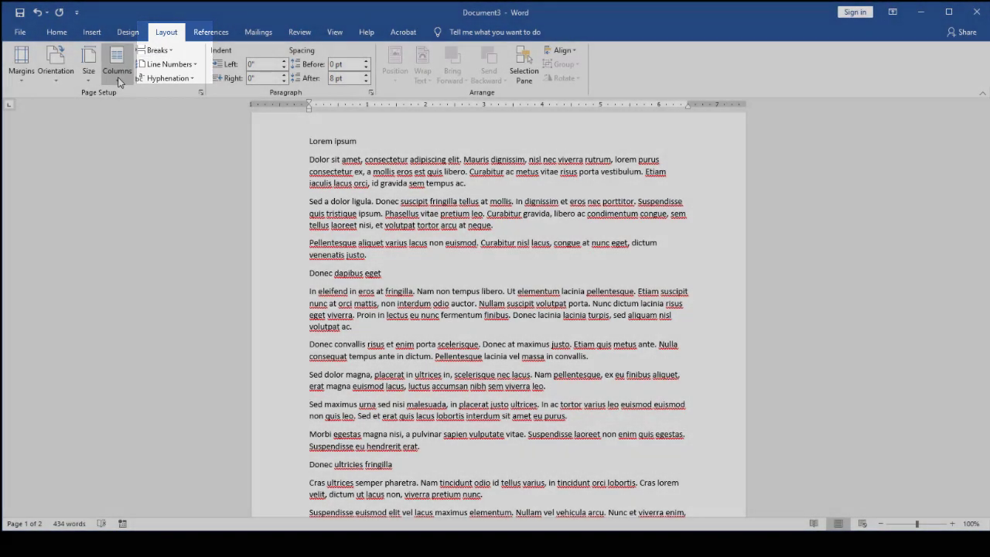
click(117, 80)
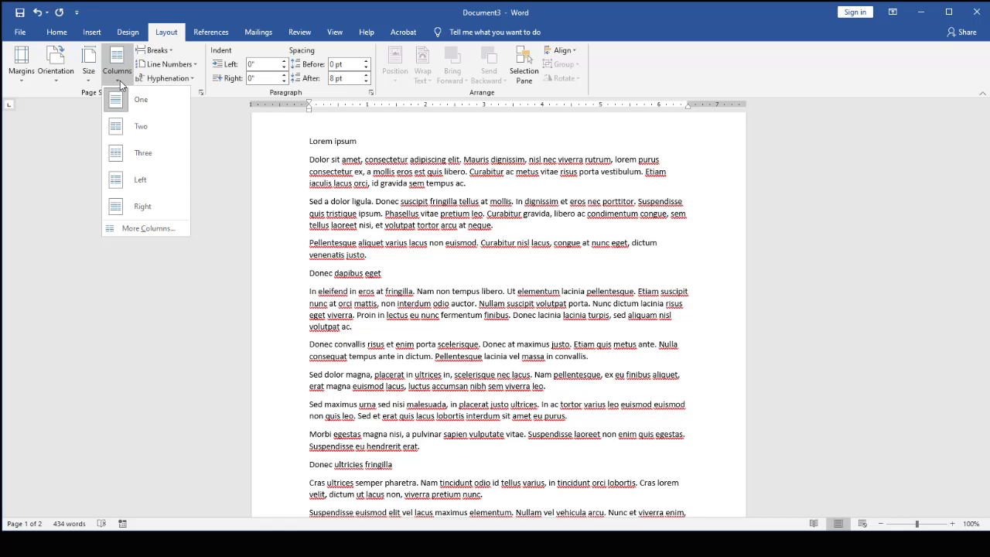
click(137, 127)
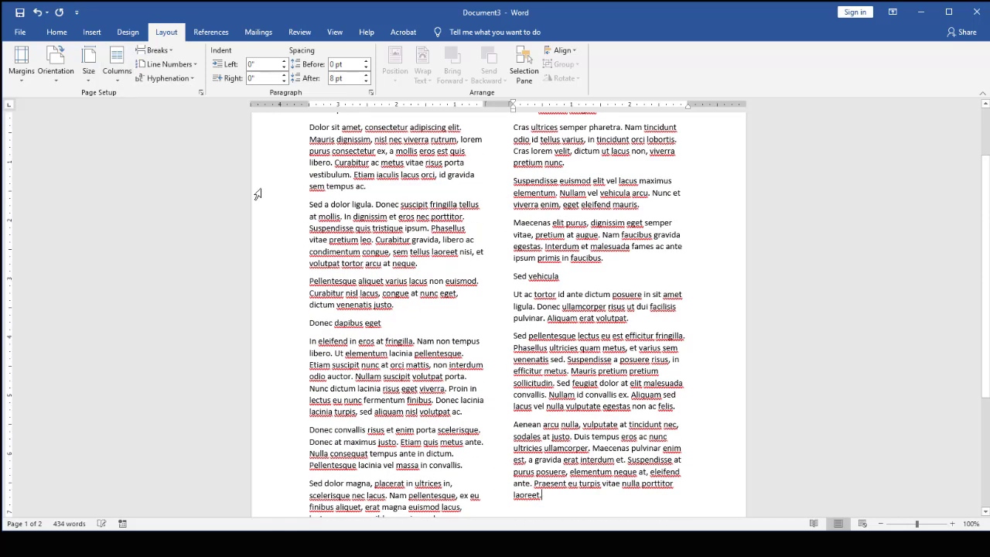
scroll(653, 381, up, 2)
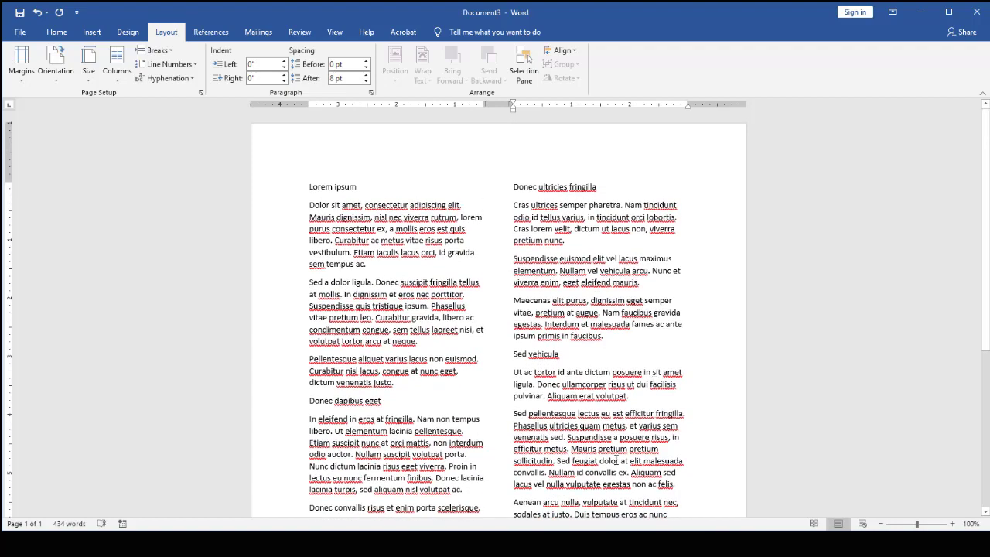
scroll(495, 410, down, 7)
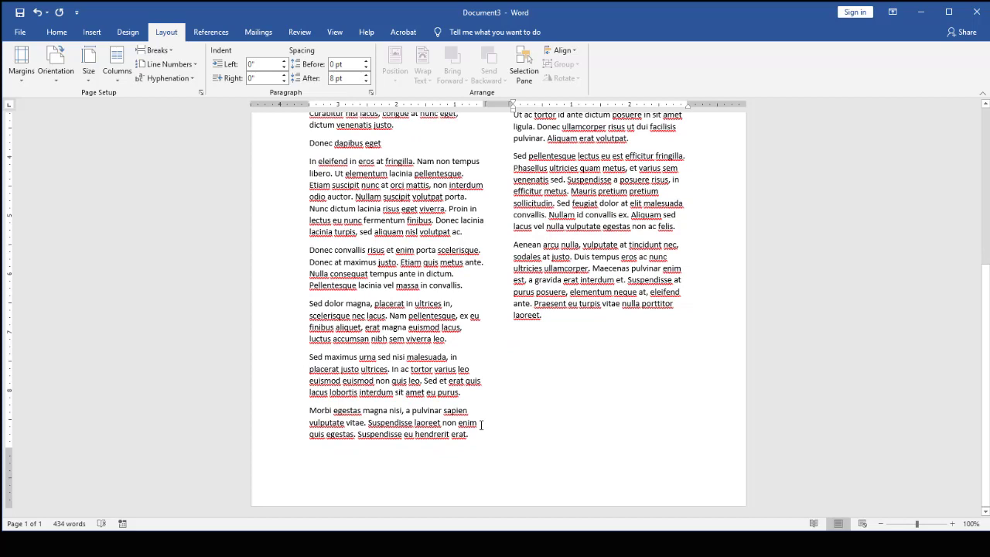
drag(480, 434, 306, 406)
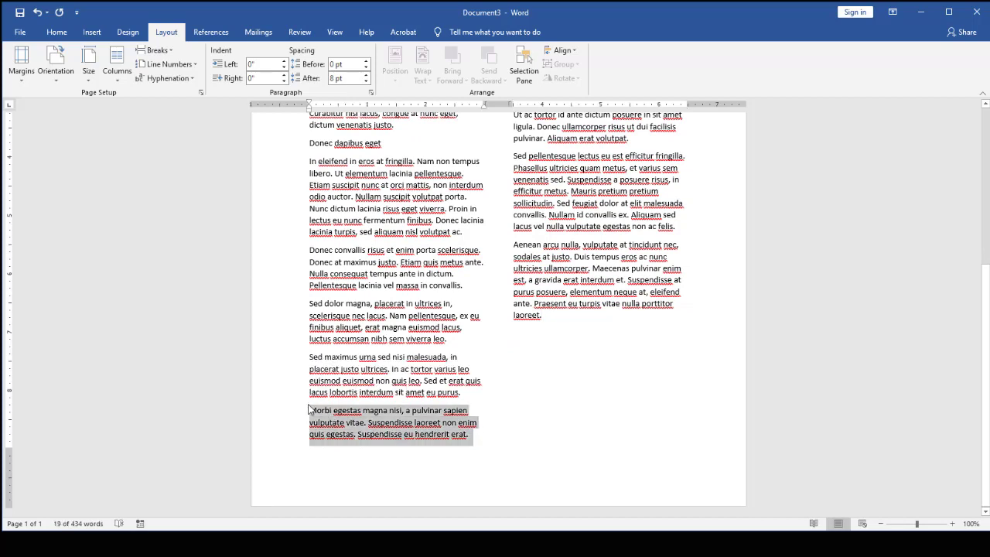
click(479, 440)
key(ctrl+z)
key(ctrl+z)
key(ctrl+z)
key(ctrl+z)
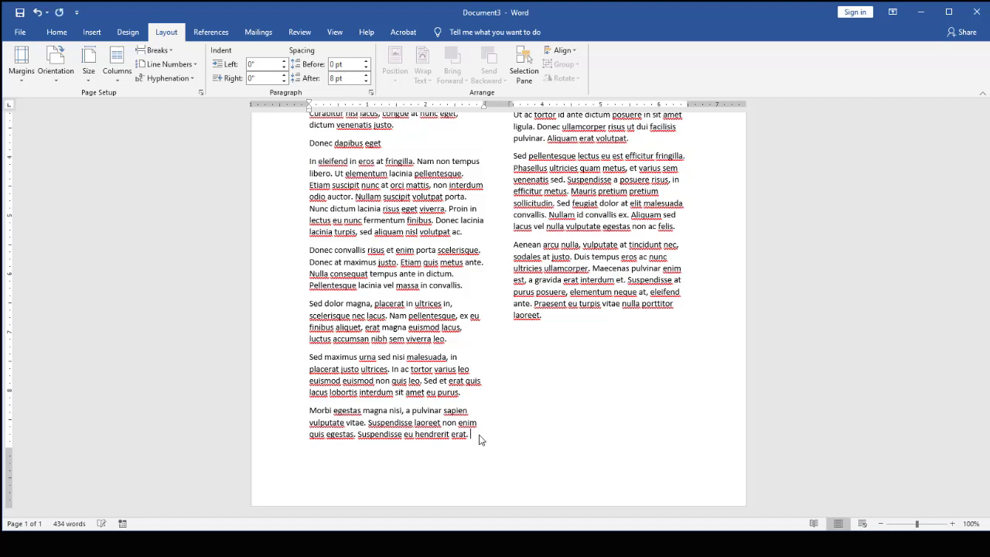
key(ctrl+v)
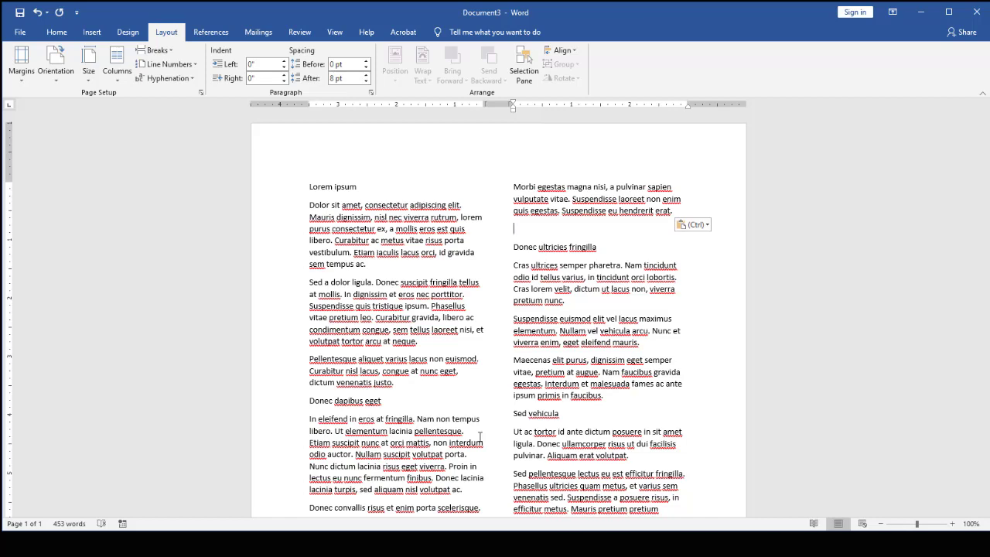
scroll(480, 438, down, 5)
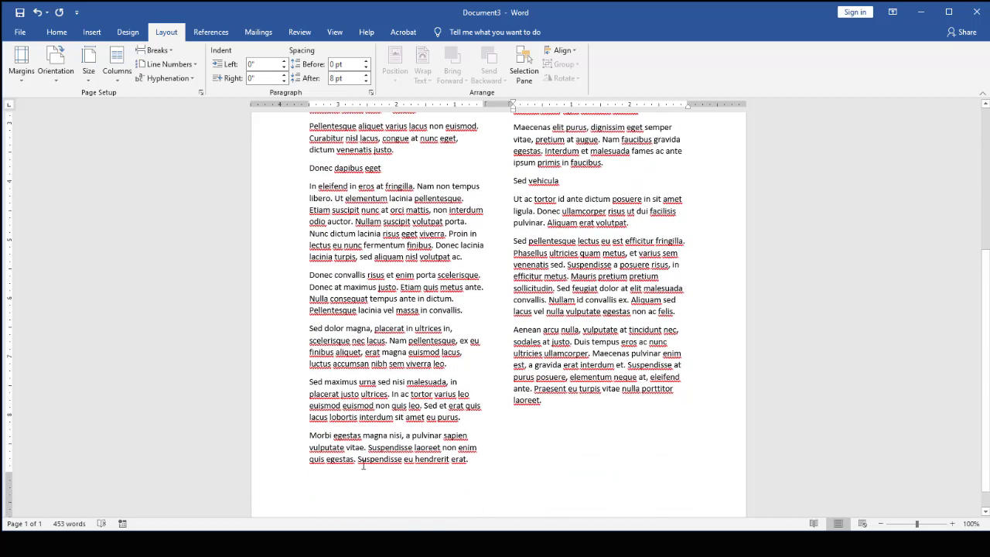
key(ctrl+z)
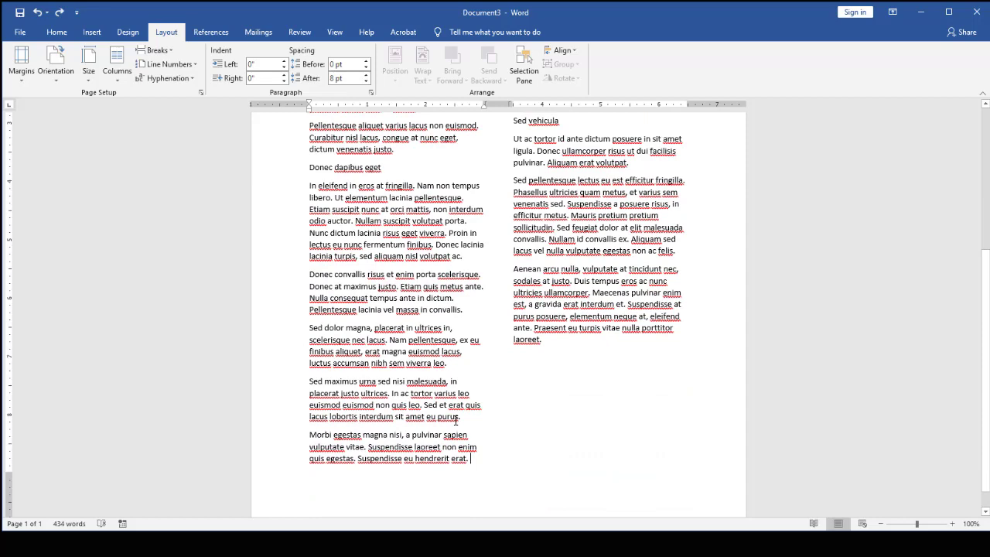
- Insert a column break after the Sed dolor paragraph so Sed maximus opens the right column
click(455, 366)
click(170, 51)
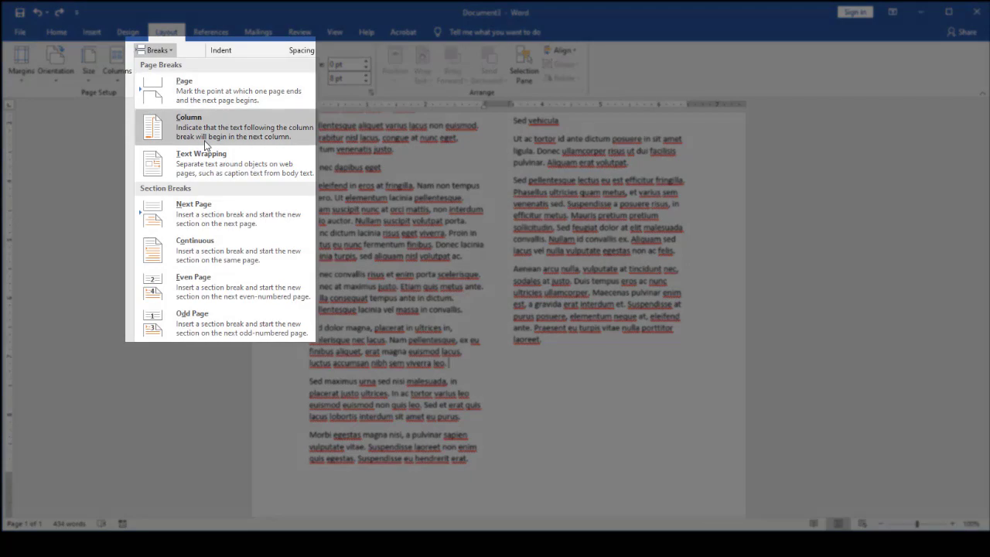
click(204, 140)
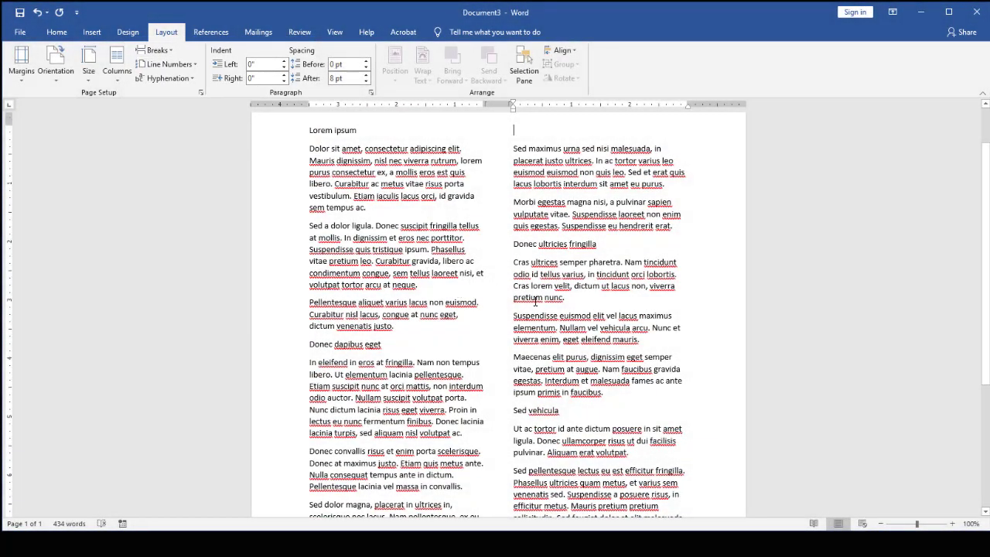
scroll(487, 328, down, 5)
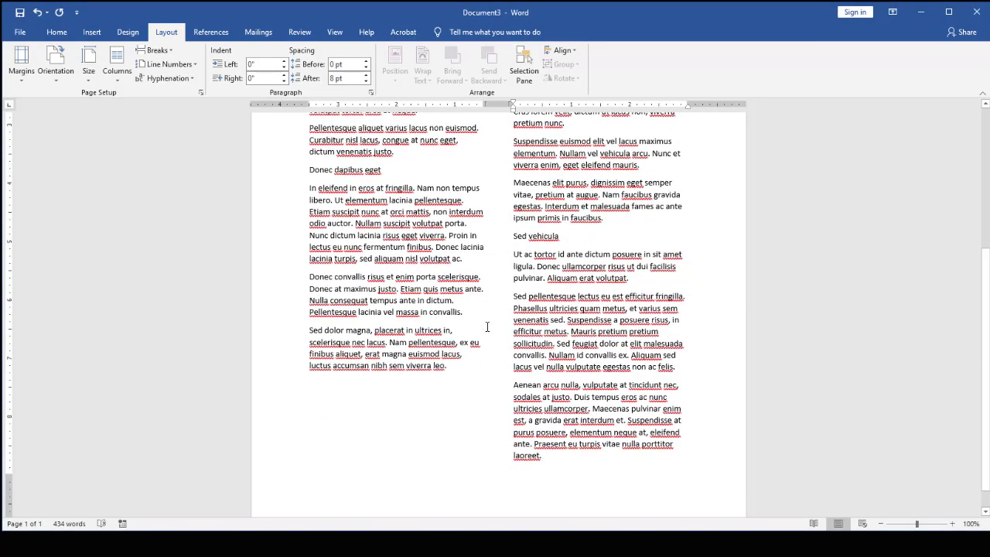
scroll(490, 326, up, 2)
scroll(490, 327, up, 3)
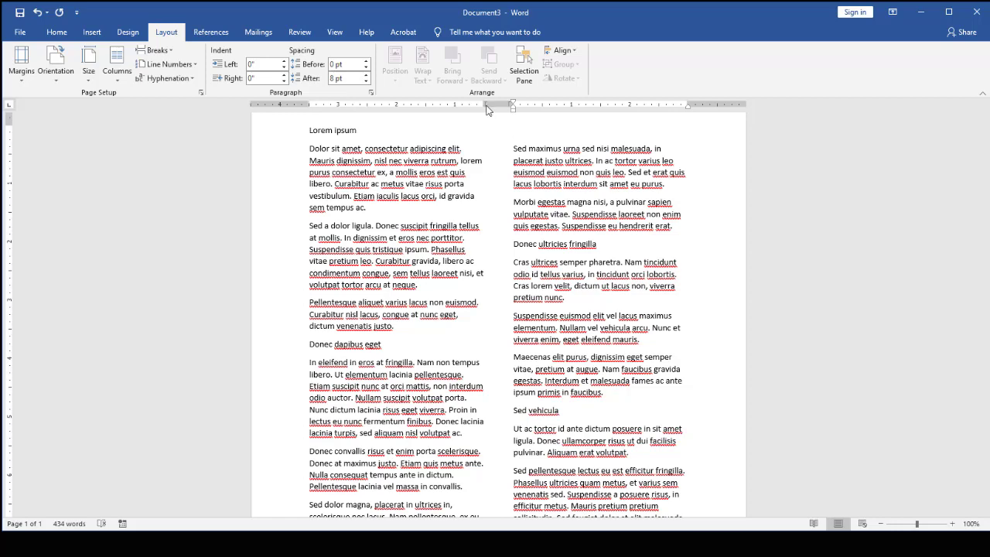
- Drag the ruler's column markers leftward to narrow the left column and reshape the gap
drag(484, 103, 452, 104)
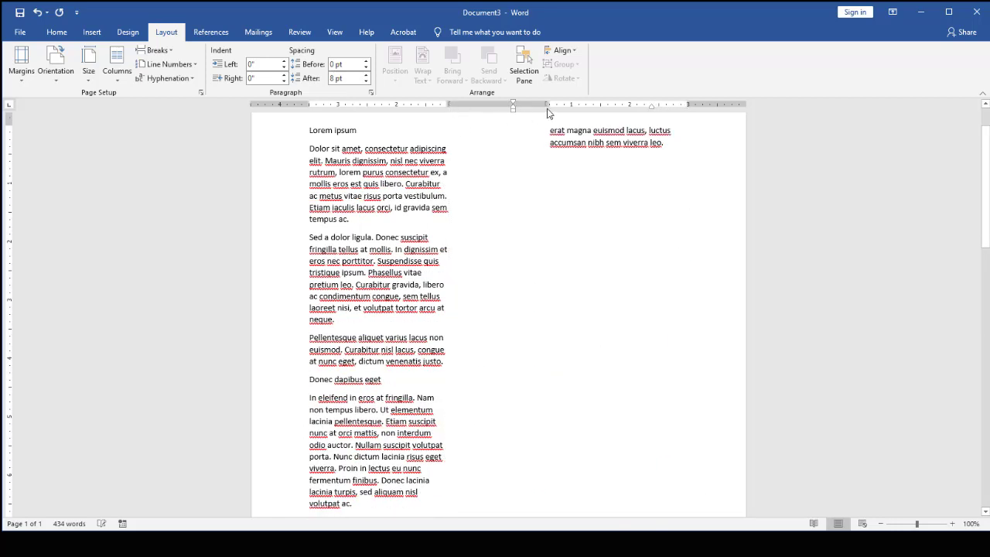
mouse_move(547, 106)
mouse_down()
mouse_move(507, 104)
mouse_move(541, 104)
mouse_move(517, 103)
mouse_up()
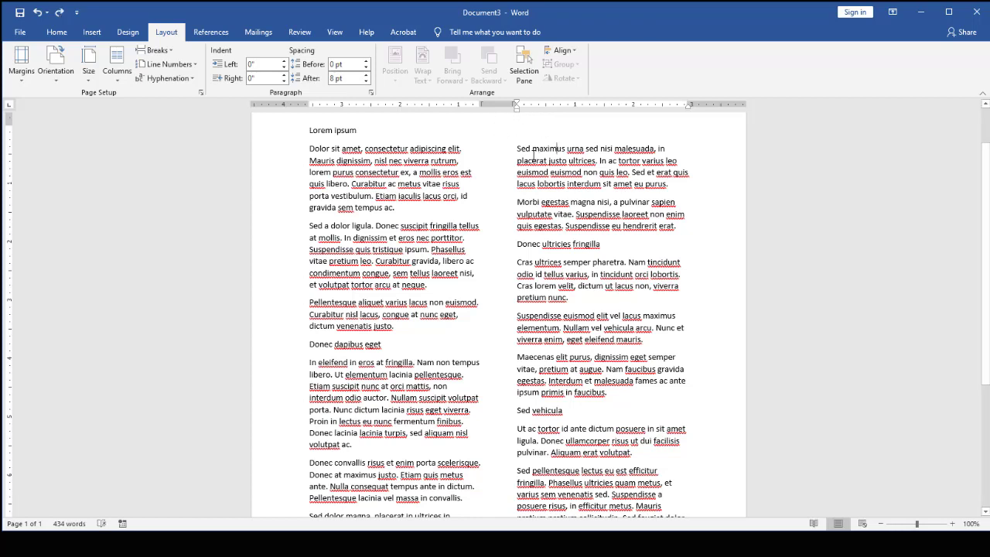
click(124, 77)
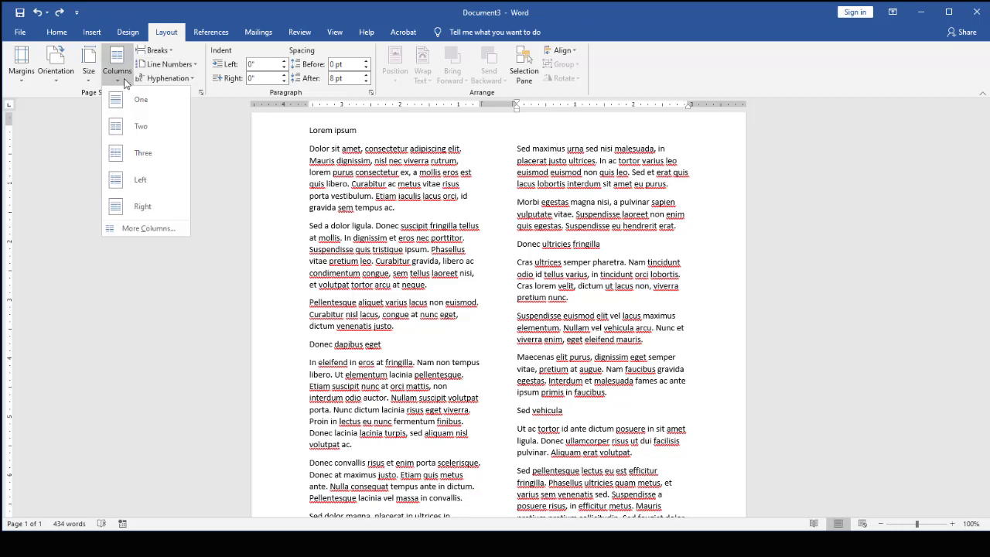
click(142, 179)
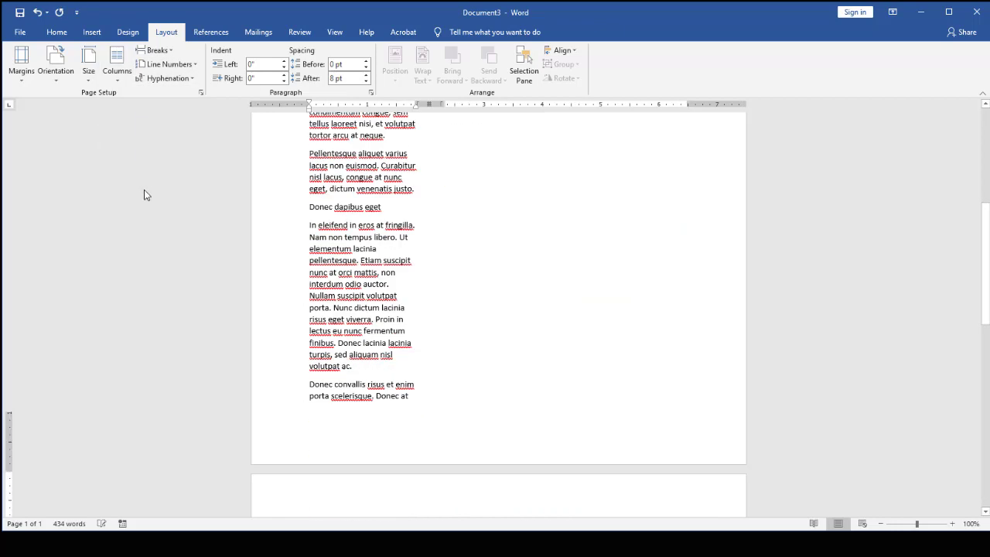
scroll(448, 294, down, 4)
scroll(450, 290, up, 12)
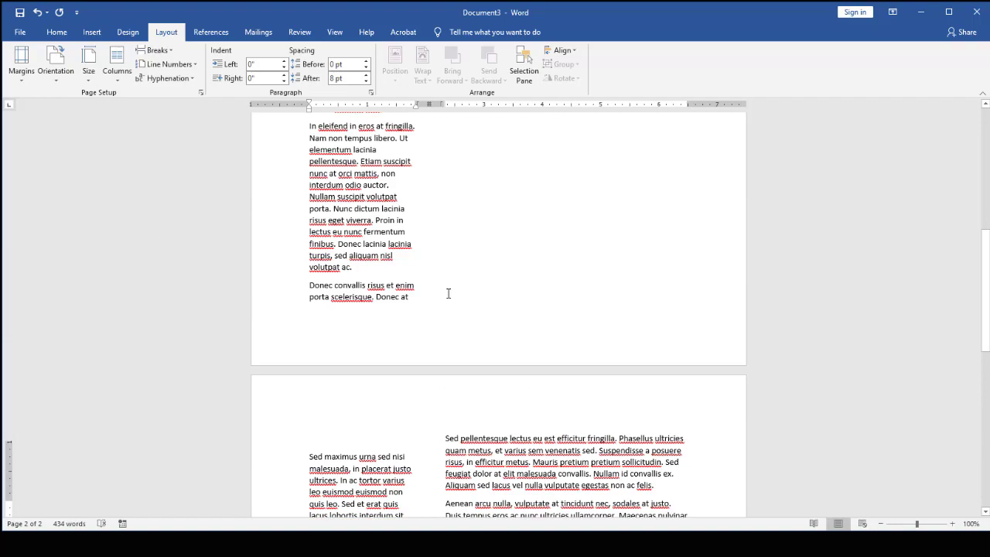
click(117, 72)
click(145, 207)
scroll(570, 298, down, 7)
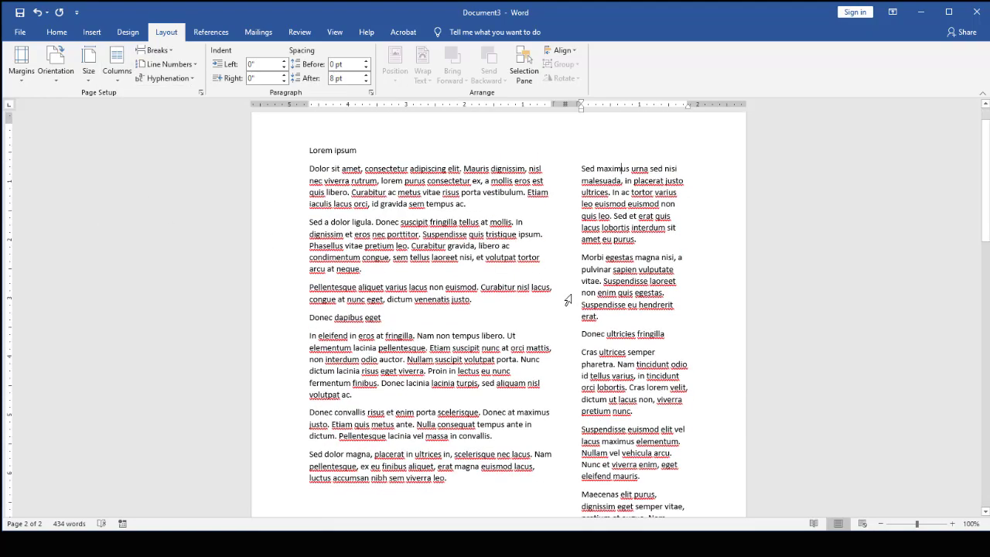
scroll(561, 289, down, 6)
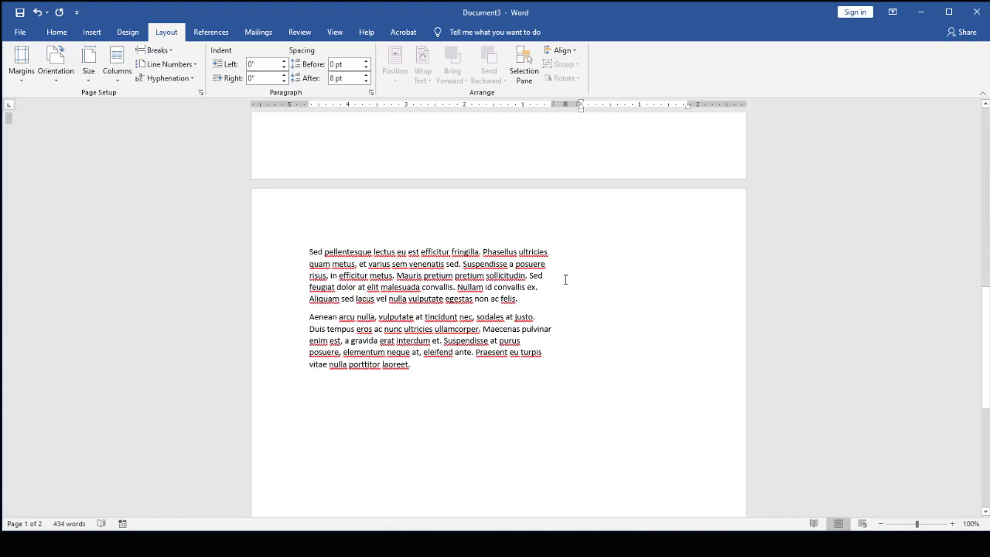
scroll(563, 280, up, 7)
scroll(564, 278, up, 2)
scroll(560, 281, down, 6)
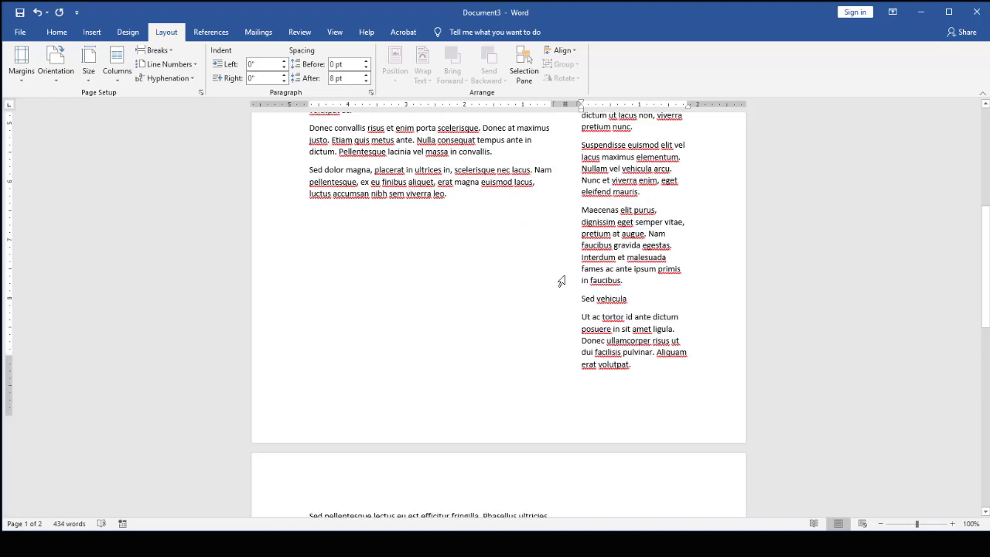
scroll(561, 279, down, 2)
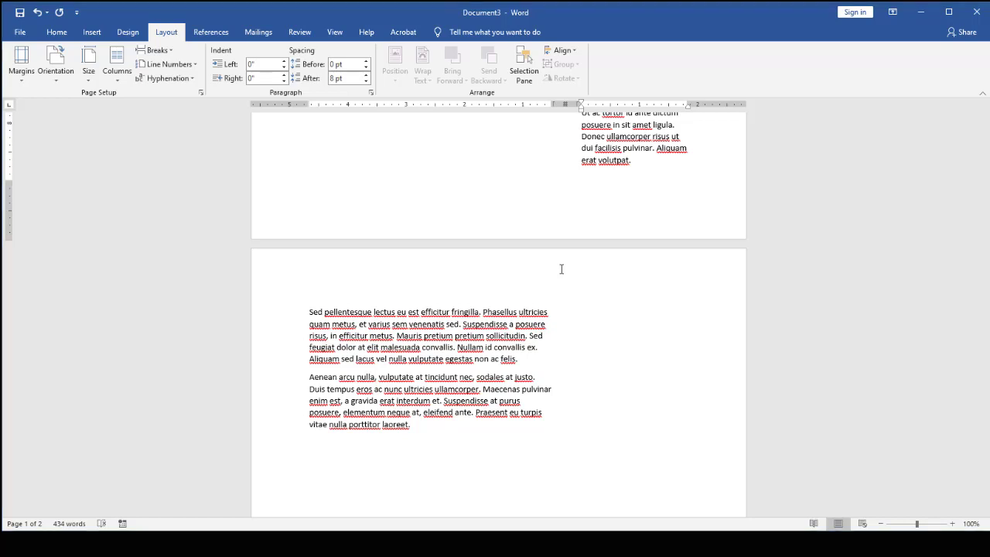
- Create Document4 and paste in the nine Lorem ipsum lines copied from the untitled Notepad file
key(ctrl+n)
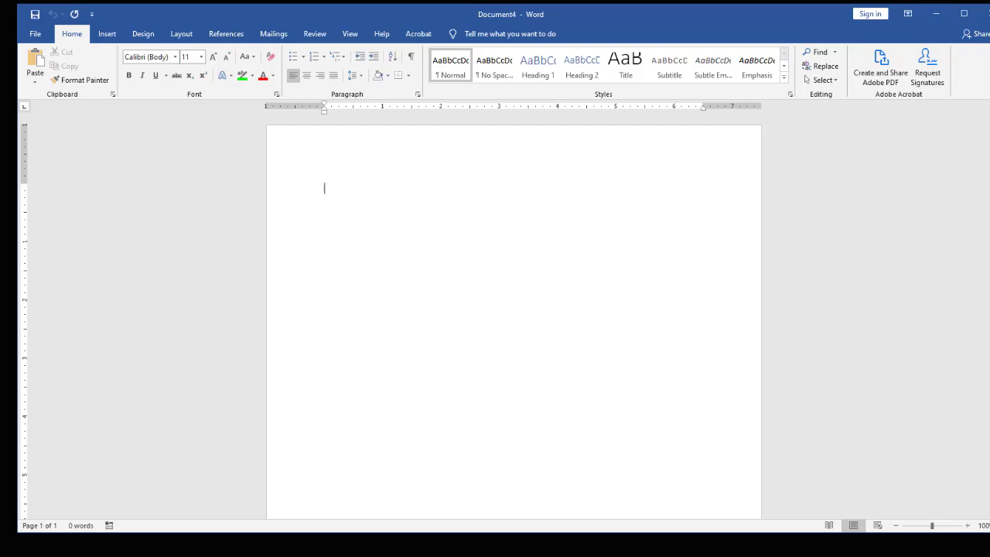
click(670, 546)
click(716, 546)
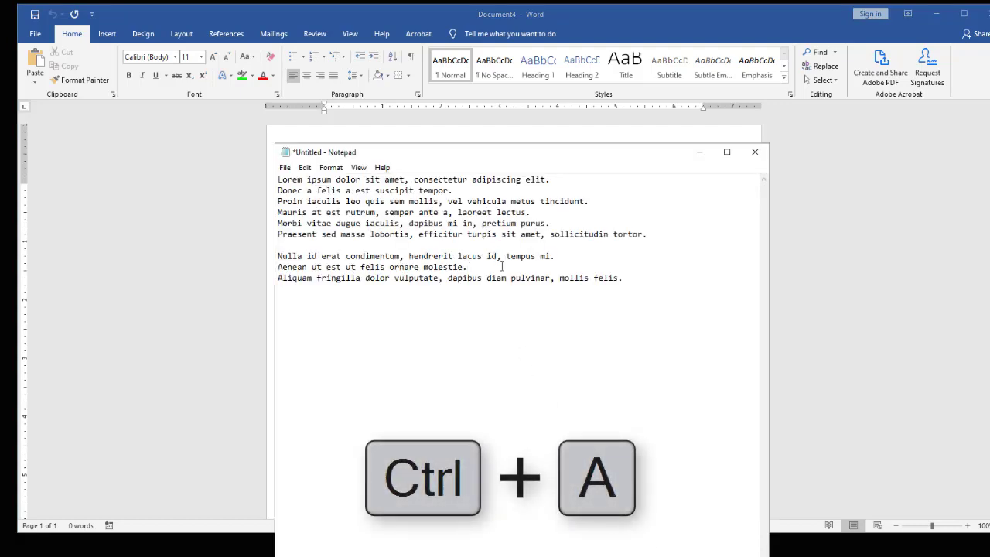
key(ctrl+a)
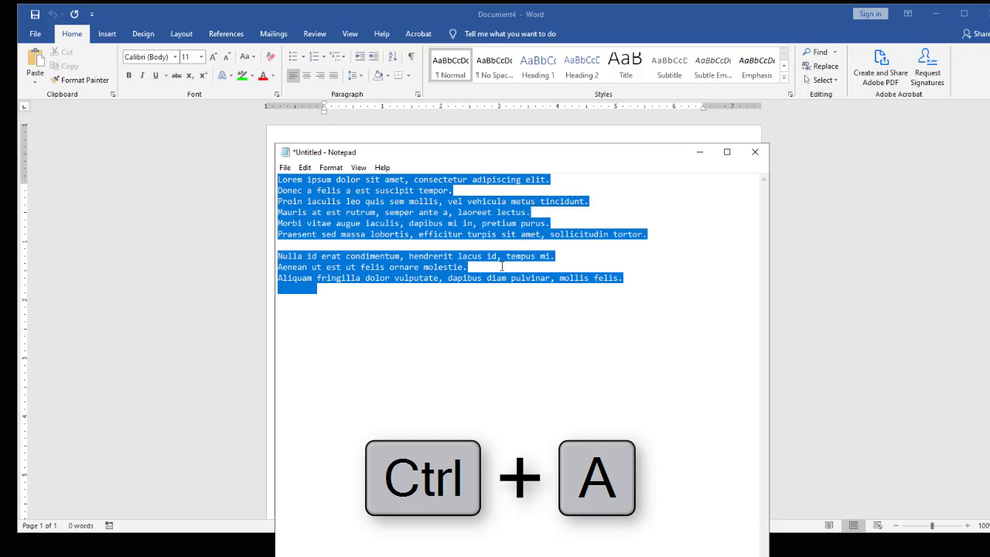
key(ctrl+c)
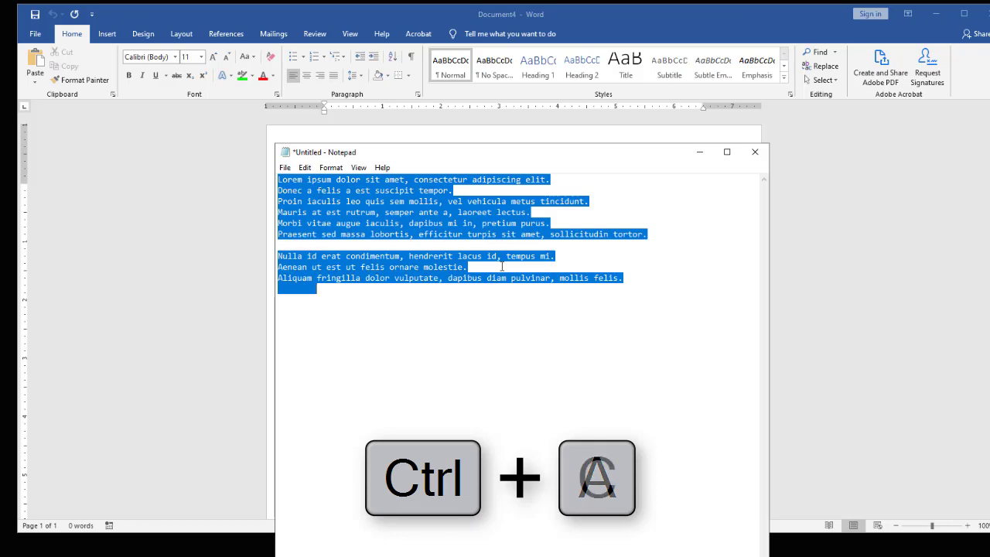
click(701, 153)
key(ctrl+v)
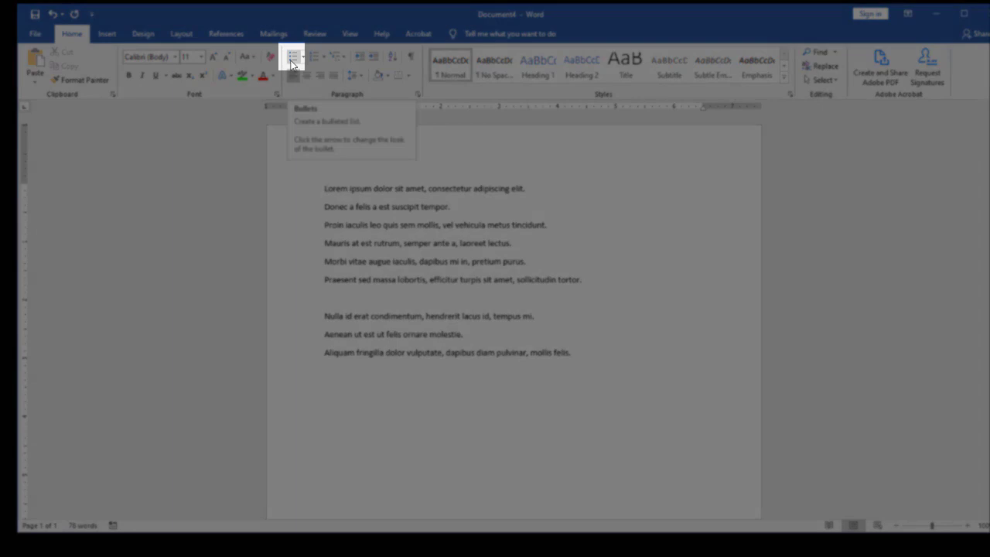
- Apply bullets to the six lines from Lorem through tortor, leaving the last three plain
click(293, 58)
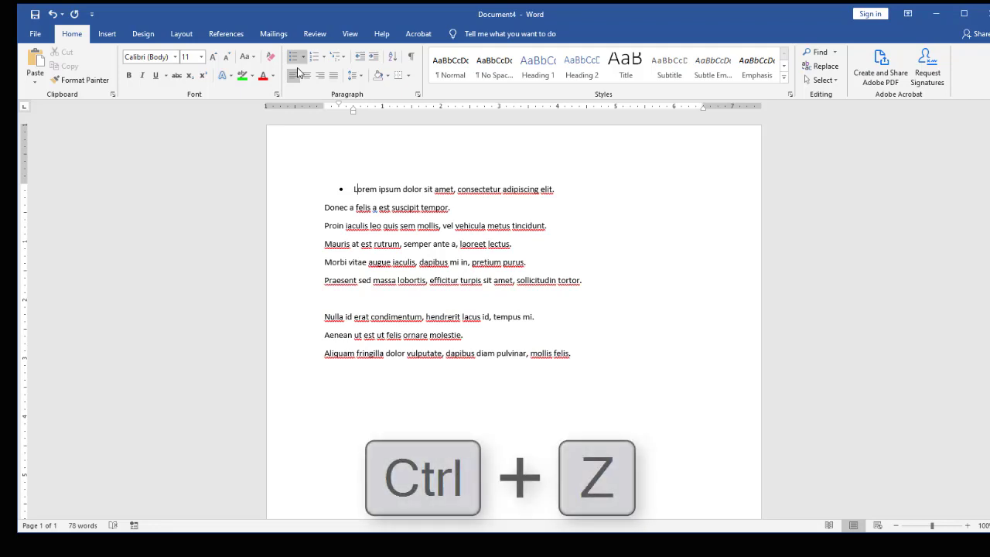
key(ctrl+z)
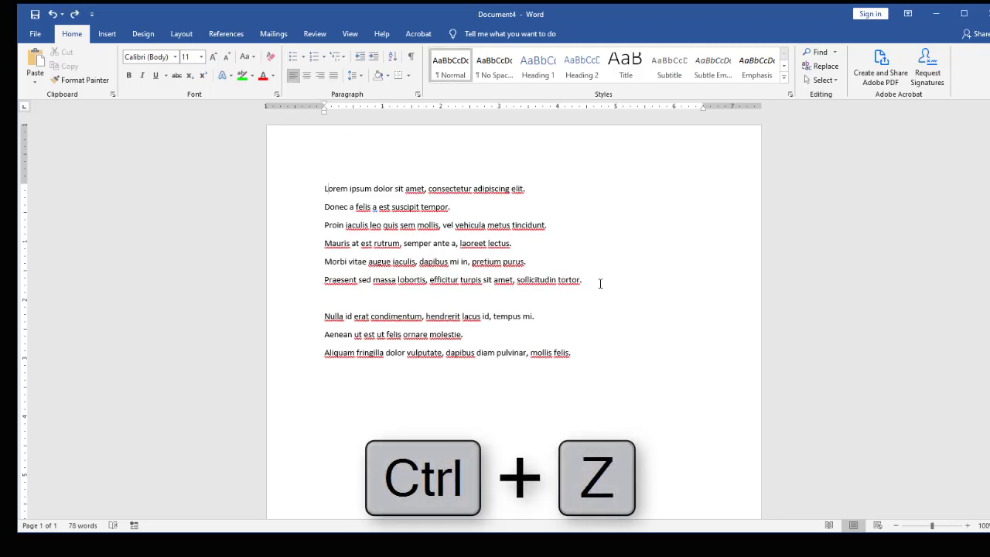
drag(601, 284, 305, 186)
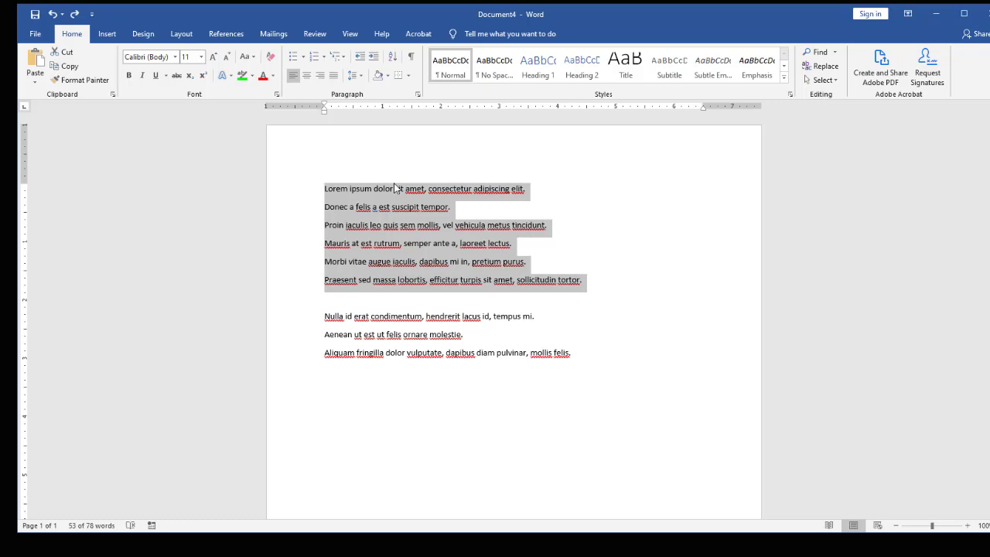
click(294, 57)
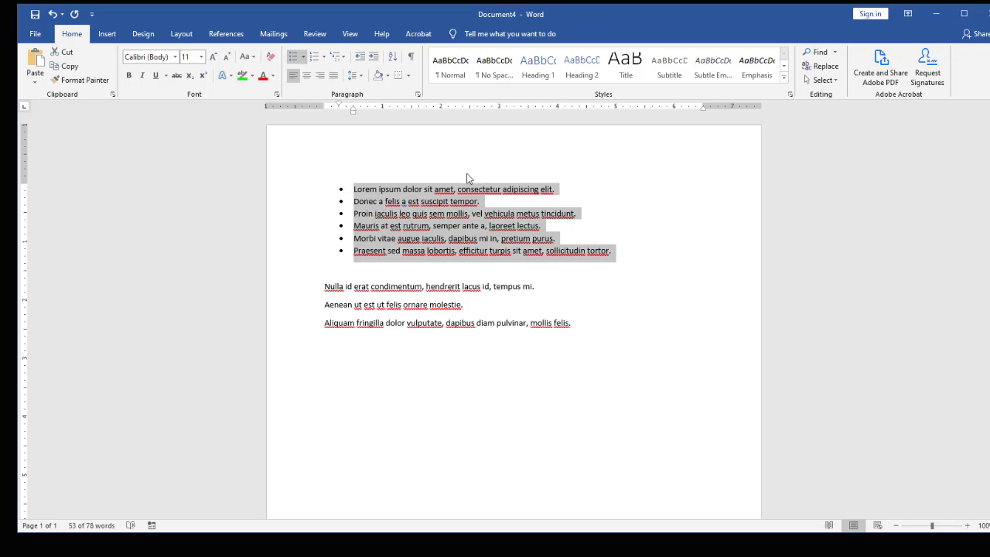
click(450, 201)
key(ctrl+Home)
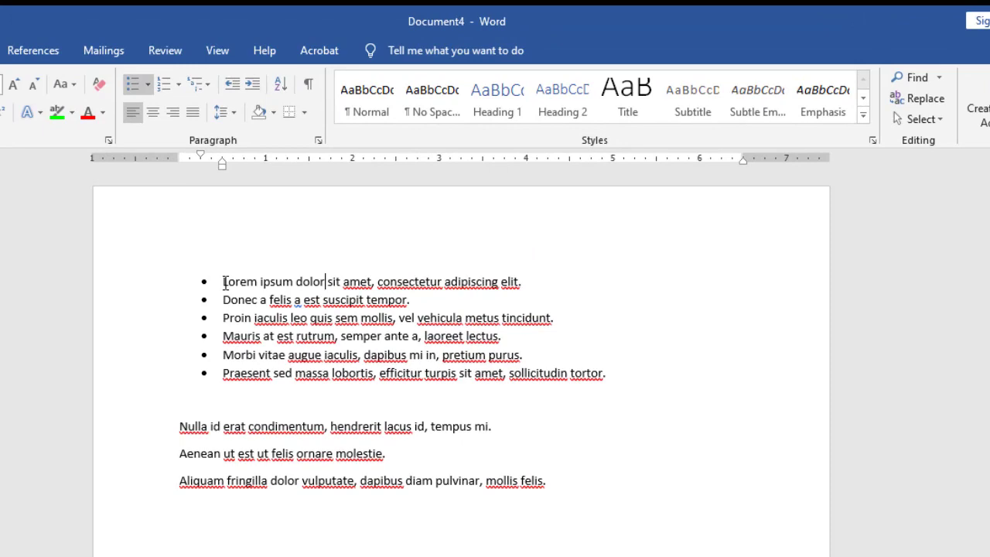
click(129, 88)
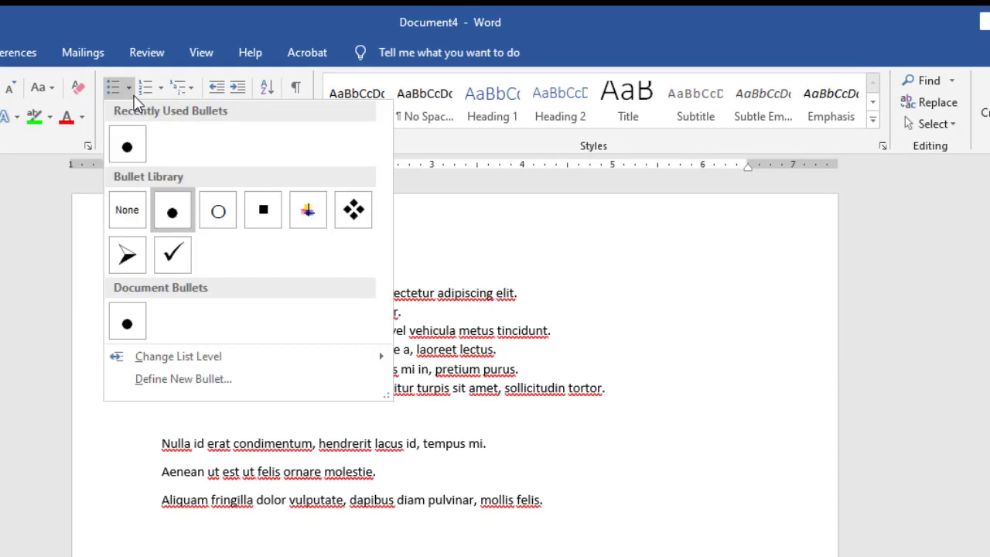
click(269, 220)
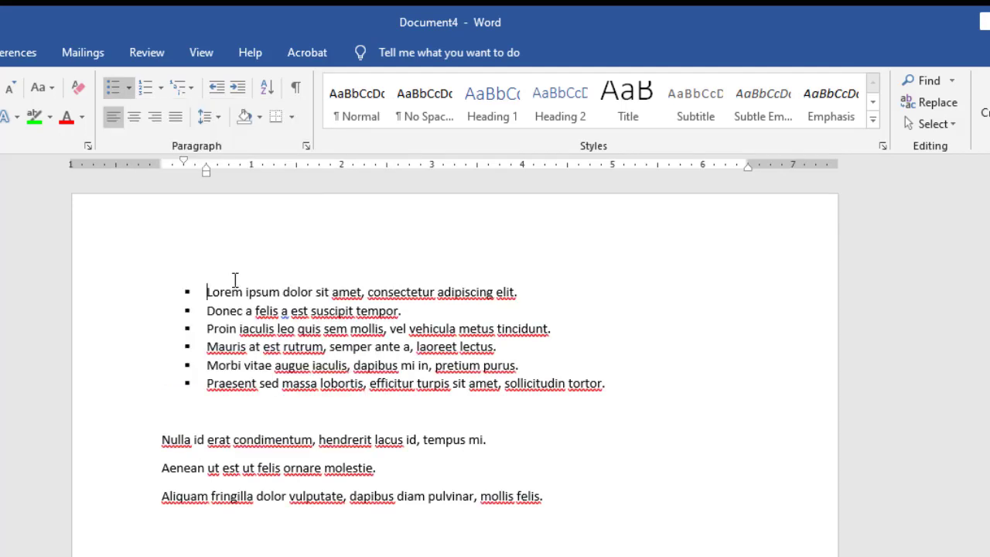
click(129, 88)
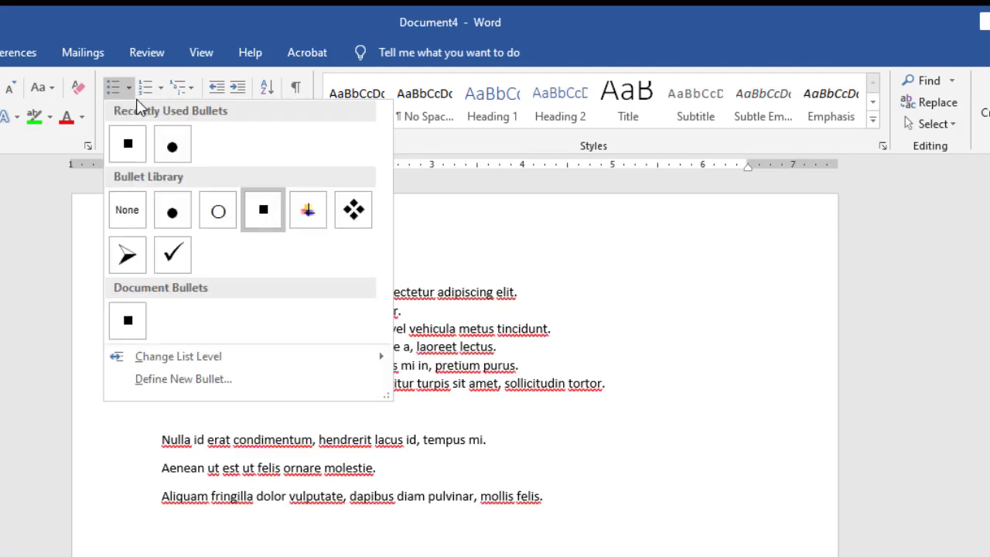
click(172, 254)
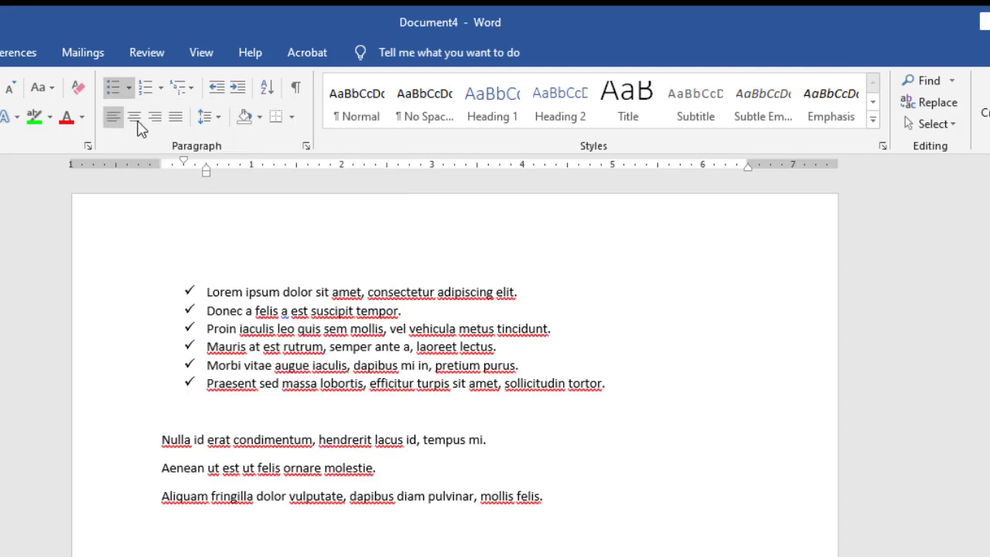
click(131, 93)
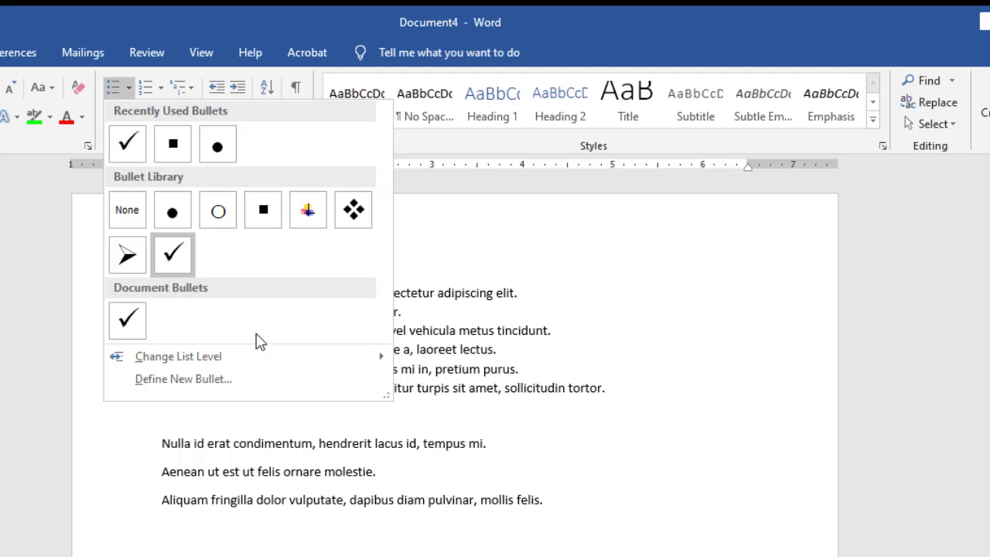
mouse_move(256, 361)
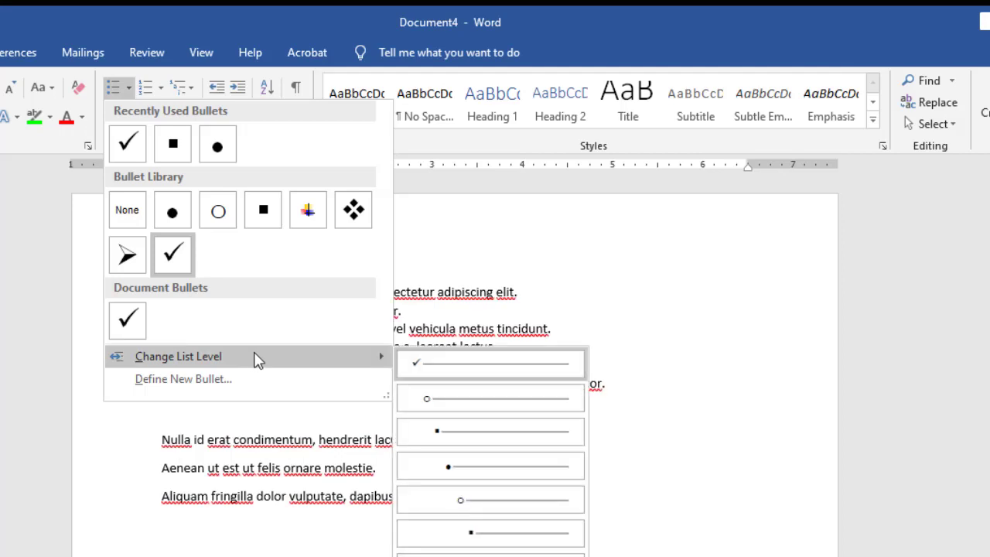
click(222, 150)
click(209, 312)
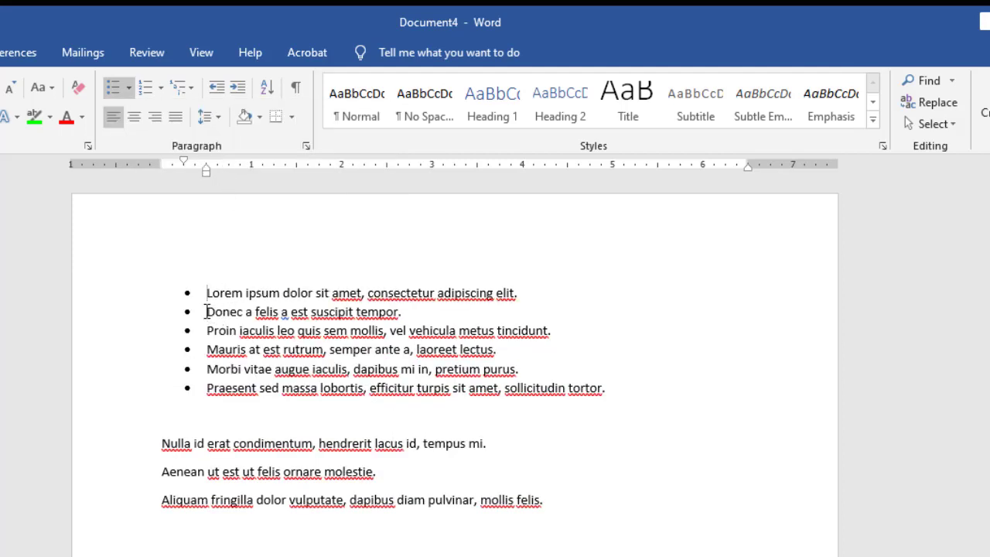
- Indent the Donec and Proin lines to second-level hollow-circle sub-bullets
key(Tab)
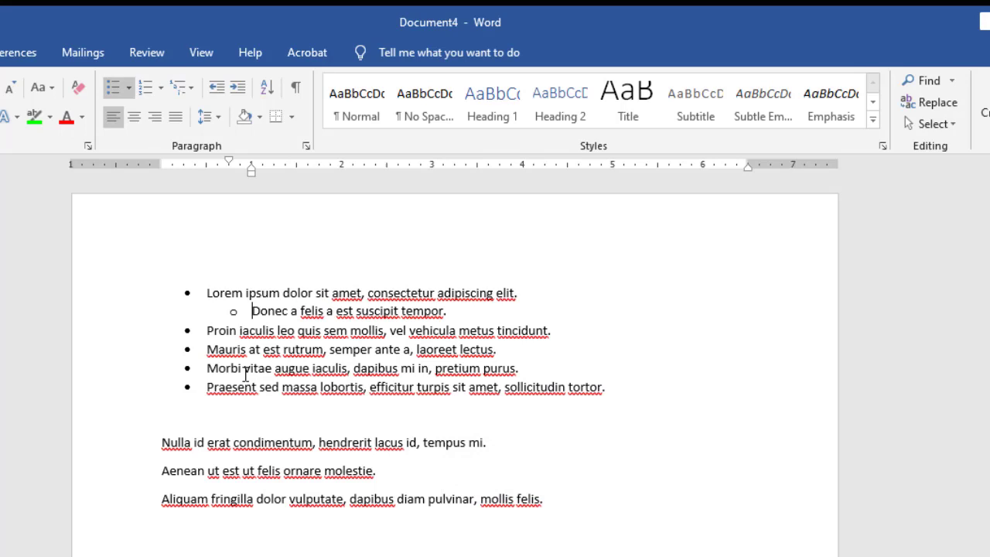
key(Down)
key(Home)
key(Tab)
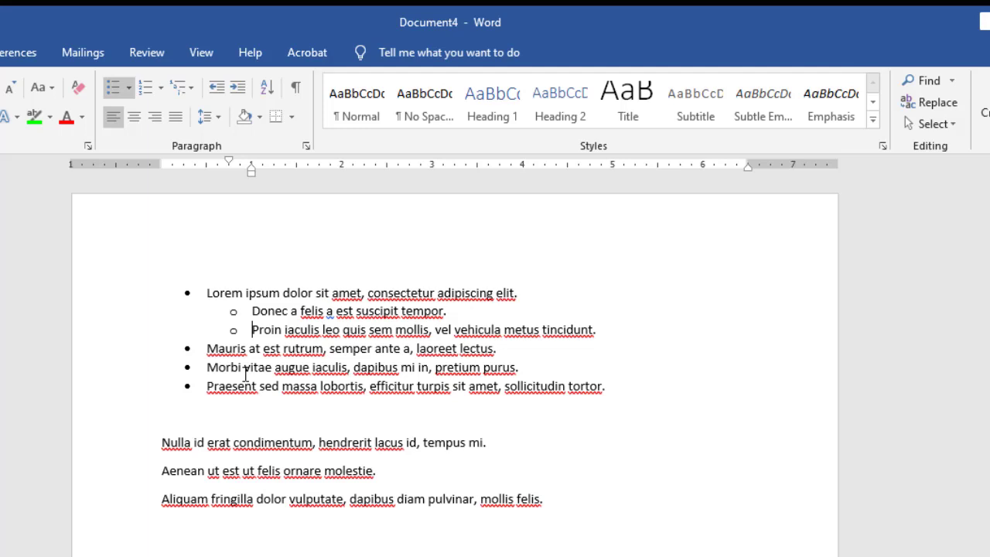
- Select the Nulla, Aenean and Aliquam paragraphs below the bulleted list
drag(160, 442, 635, 496)
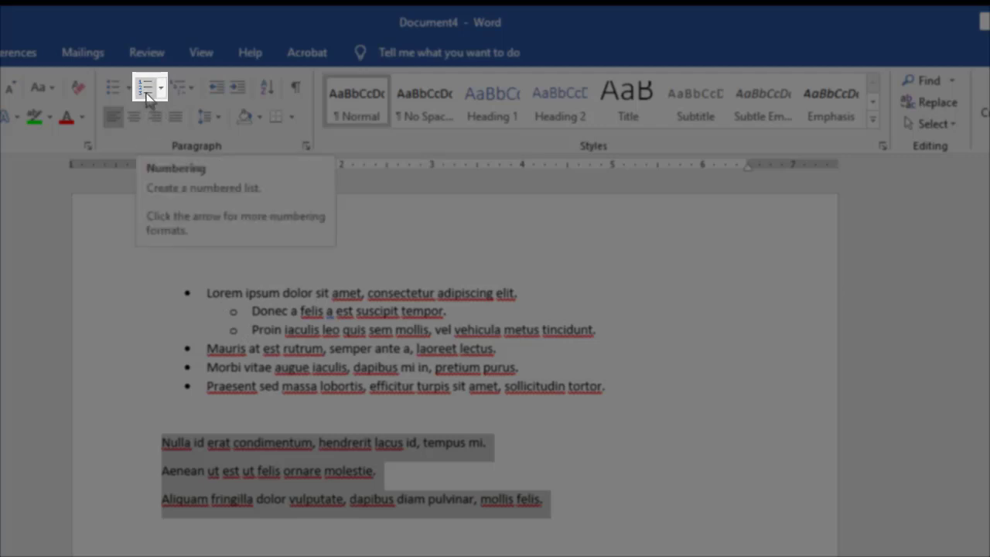
- Number the Nulla, Aenean and Aliquam paragraphs, then switch the format to A., B., C. letters
click(146, 91)
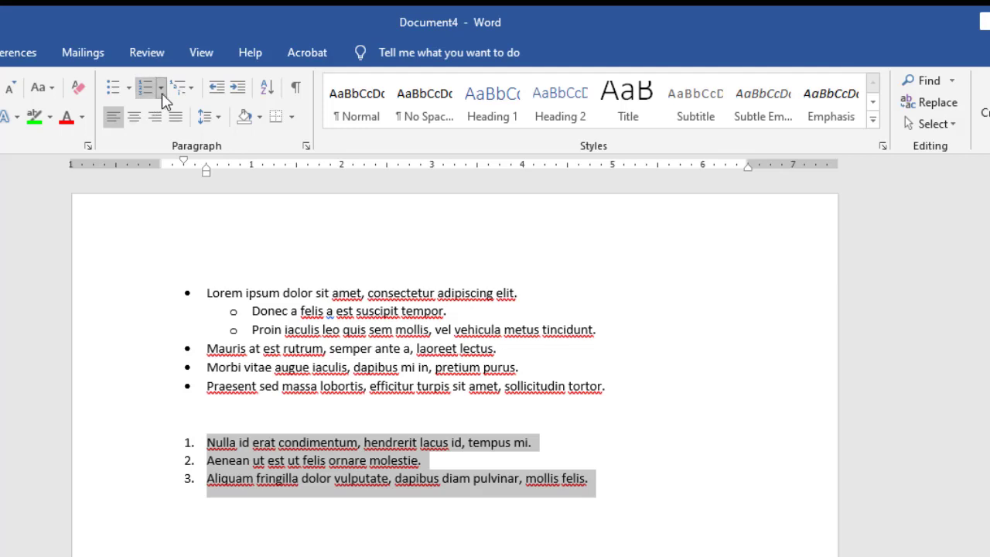
click(162, 93)
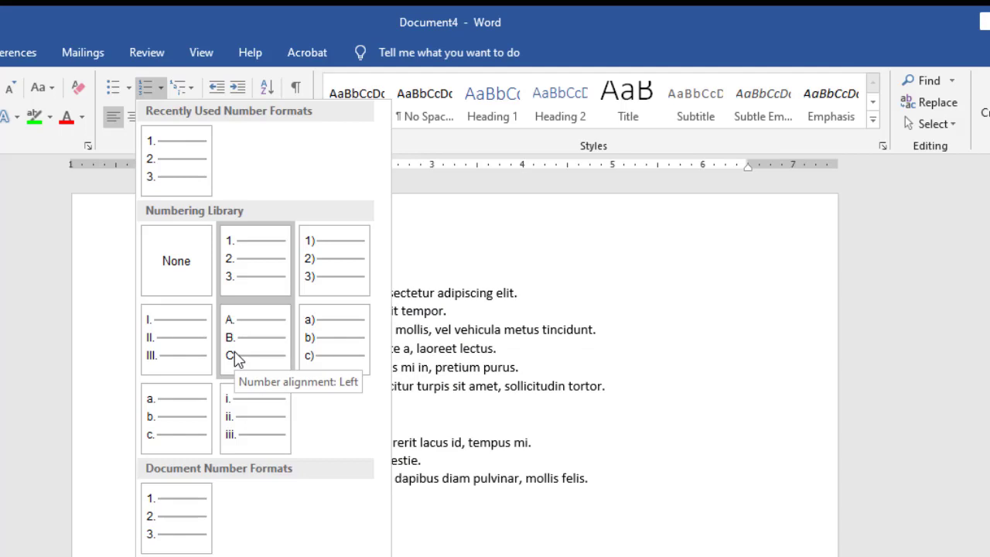
click(235, 356)
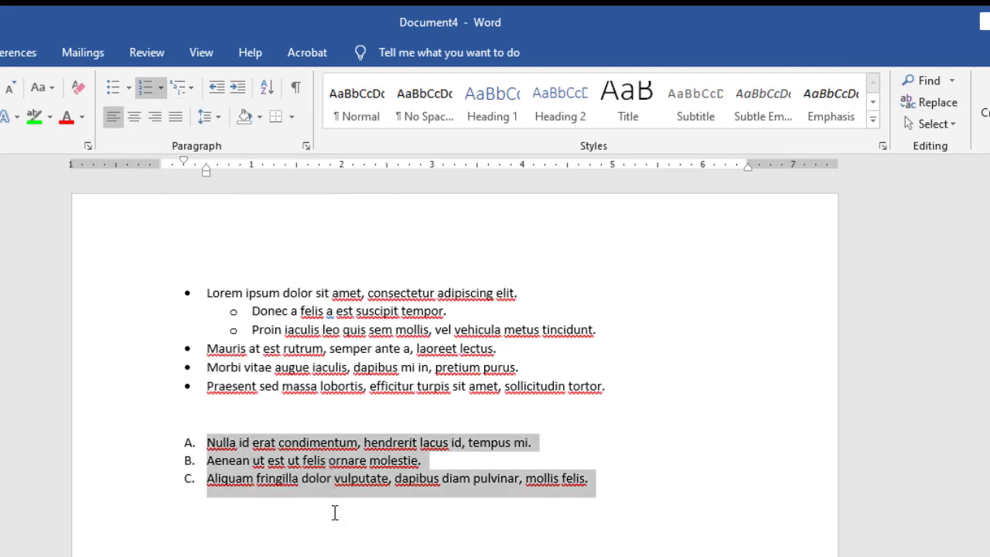
click(328, 509)
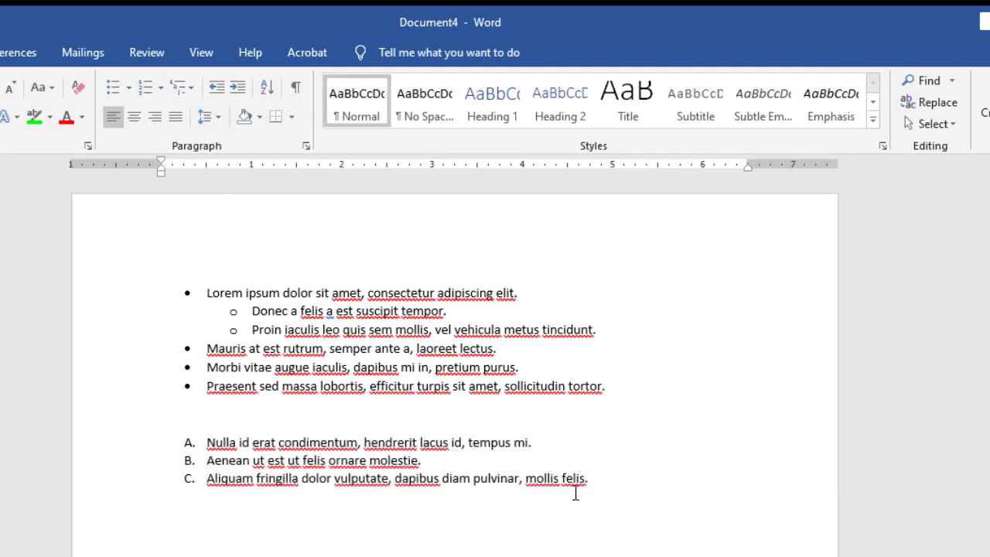
- Apply the I. Heading 1 / A. Heading 2 multilevel list style to the bulleted list
click(362, 292)
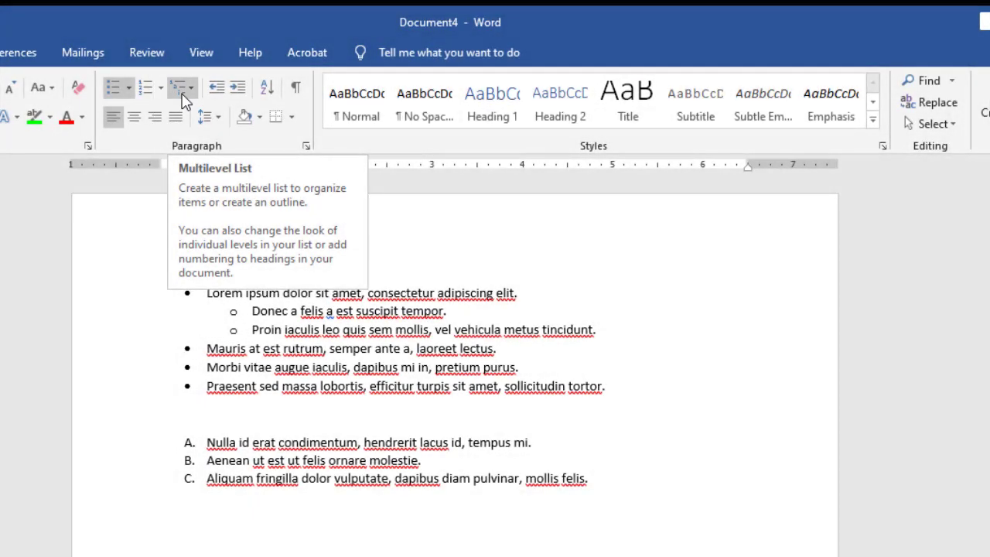
click(183, 99)
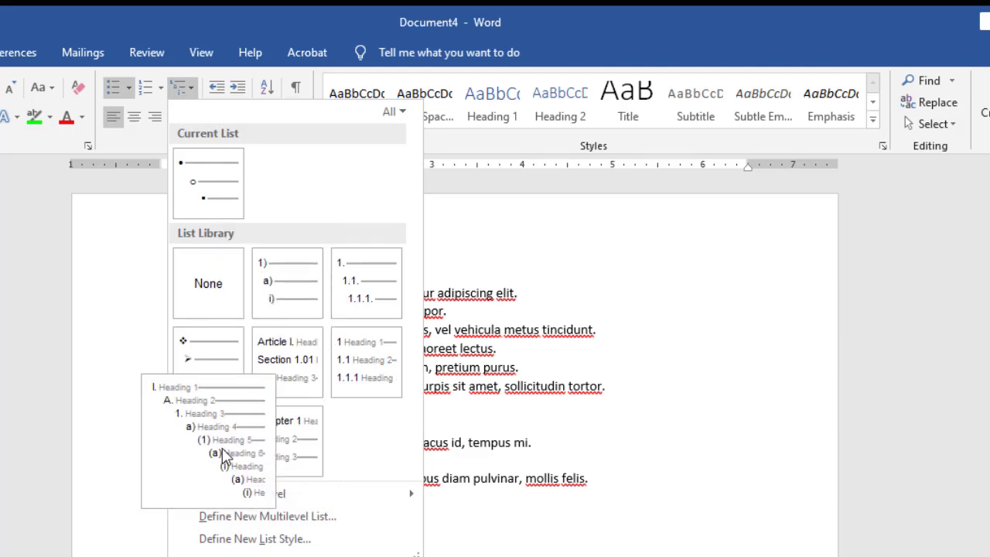
click(225, 454)
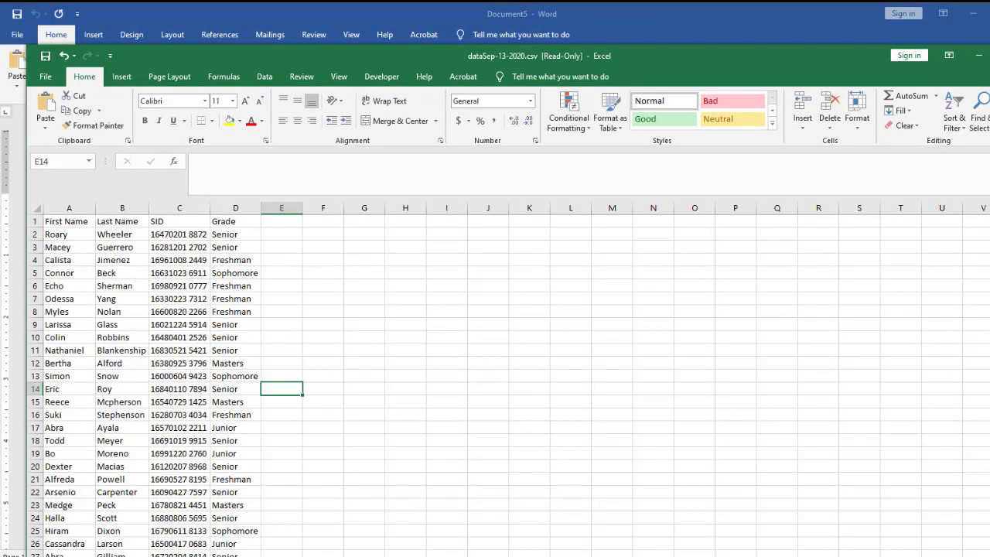
- Copy the student list in columns A–D, starting from cell A1, then minimize Excel
click(65, 222)
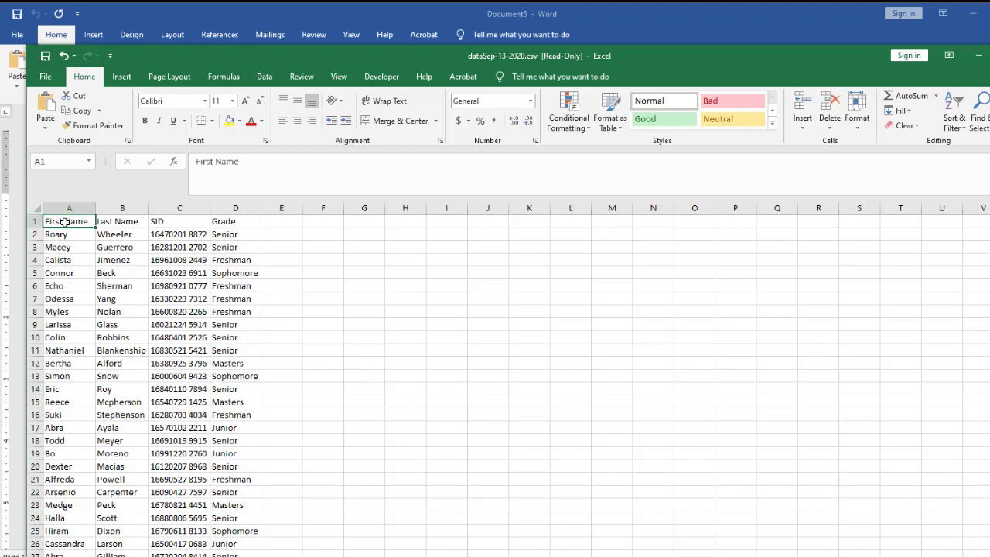
key(ctrl+a)
key(ctrl+c)
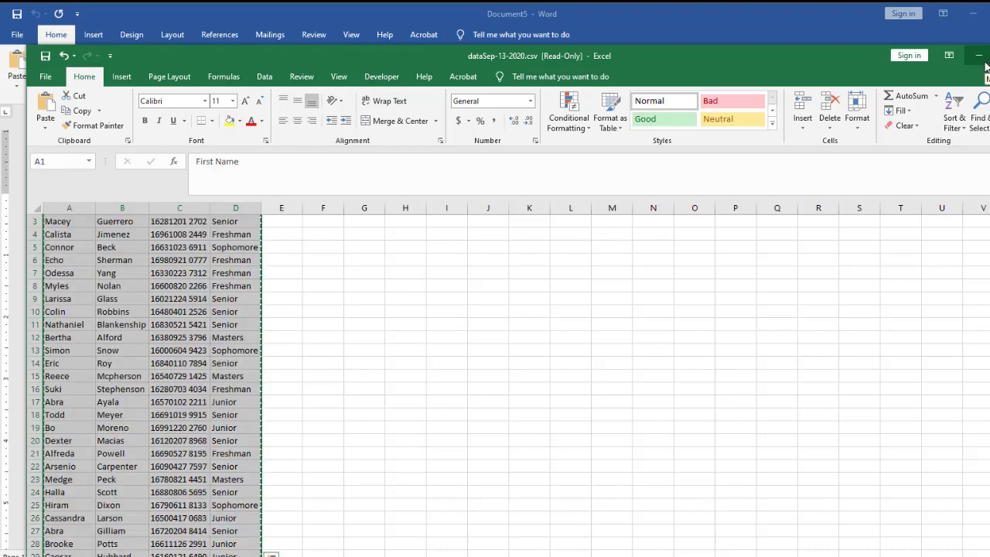
click(985, 65)
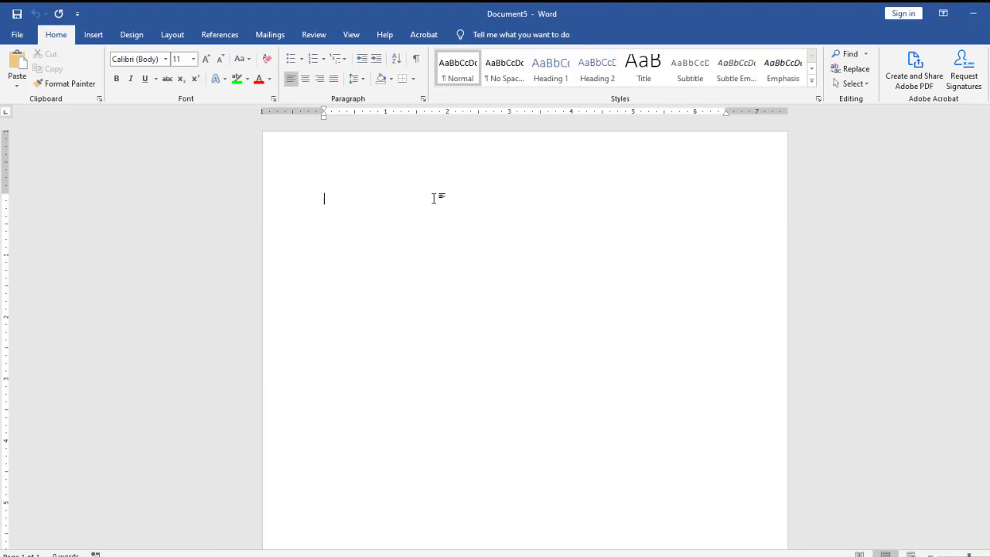
- Paste the student data as a First Name, Last Name, SID, Grade table and check its cells
key(ctrl+v)
scroll(521, 310, up, 1)
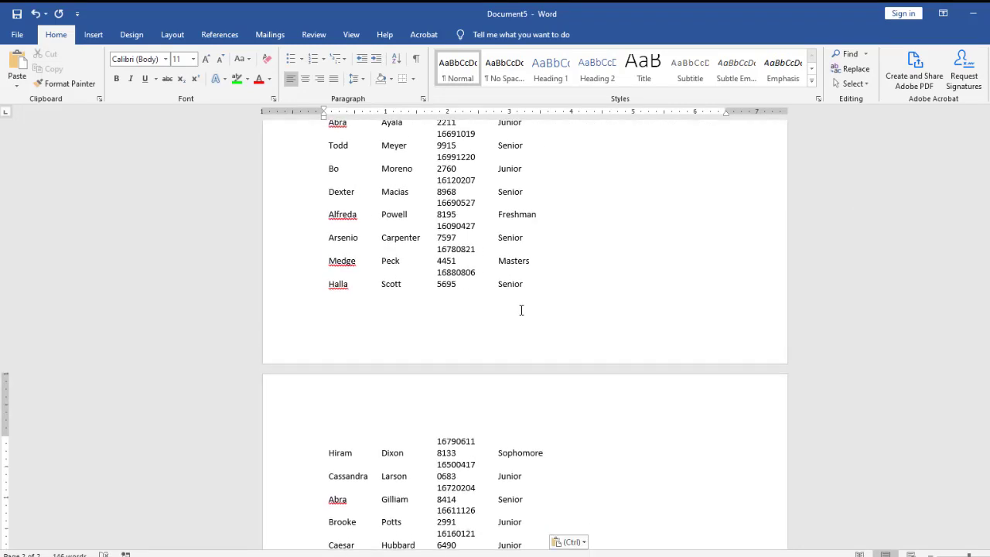
scroll(522, 310, up, 8)
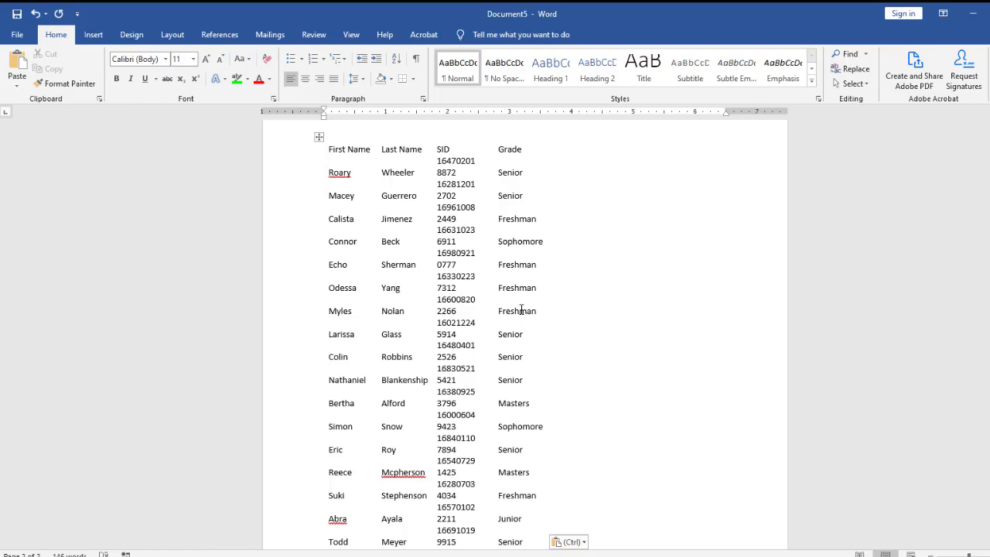
scroll(522, 310, up, 2)
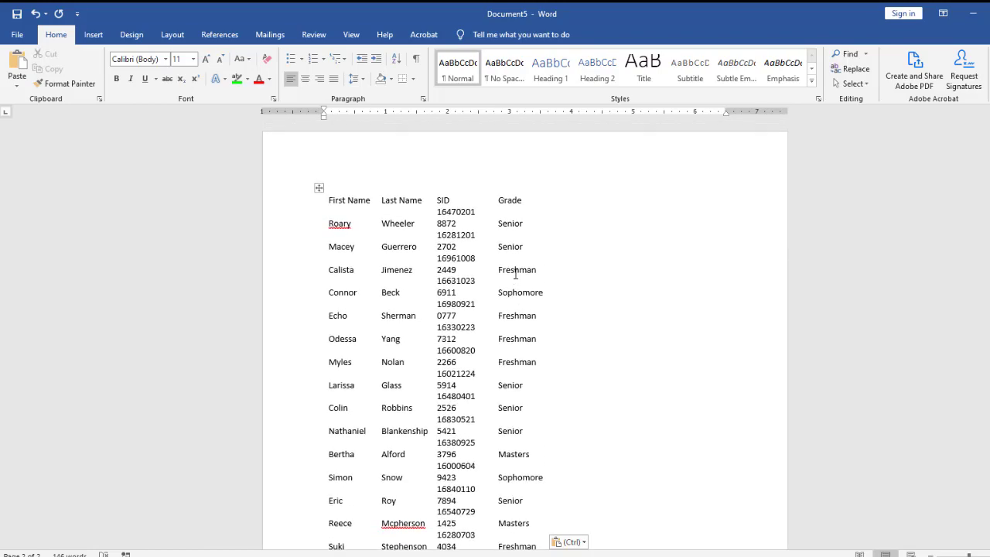
click(516, 274)
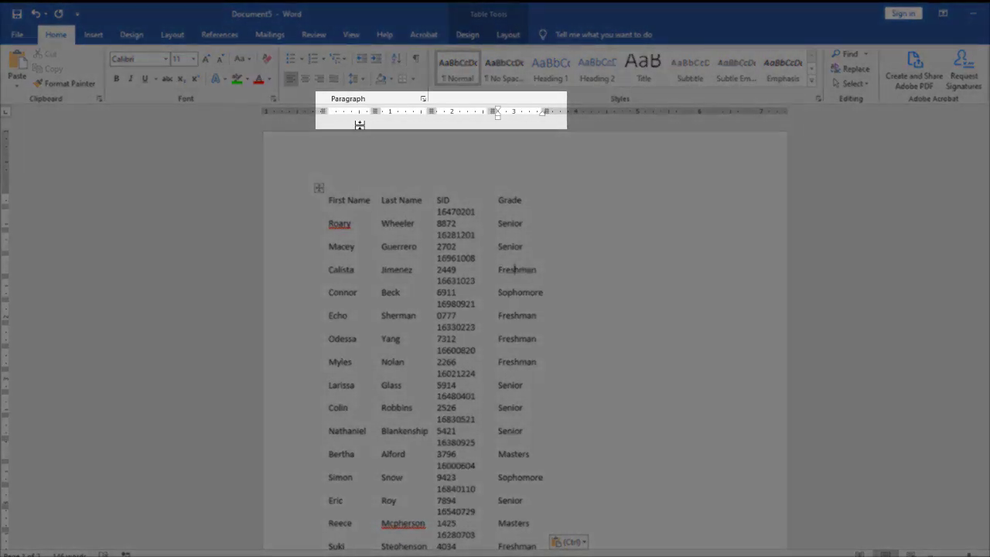
click(352, 205)
click(399, 248)
click(529, 267)
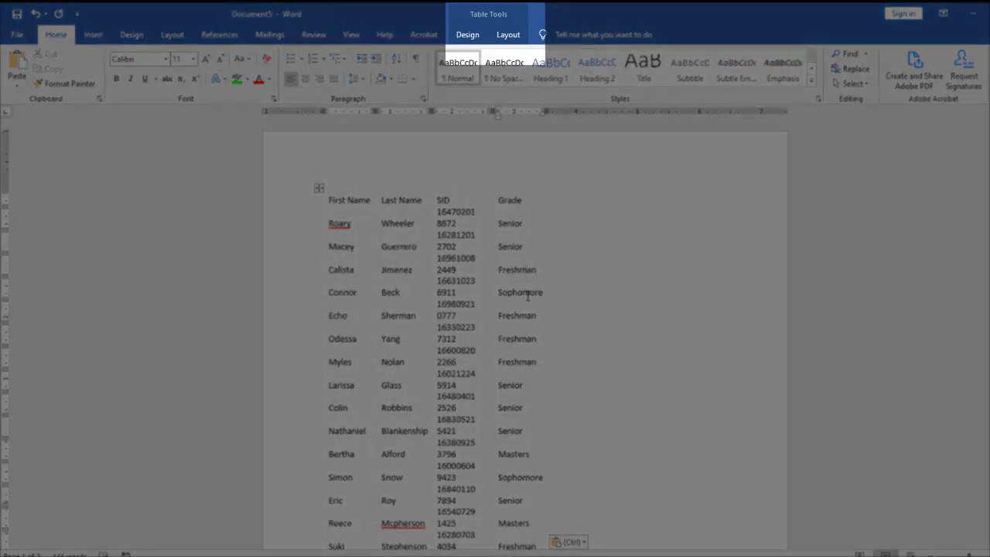
- Uncheck First Column in Table Tools Design and expand the full Table Styles gallery
click(479, 39)
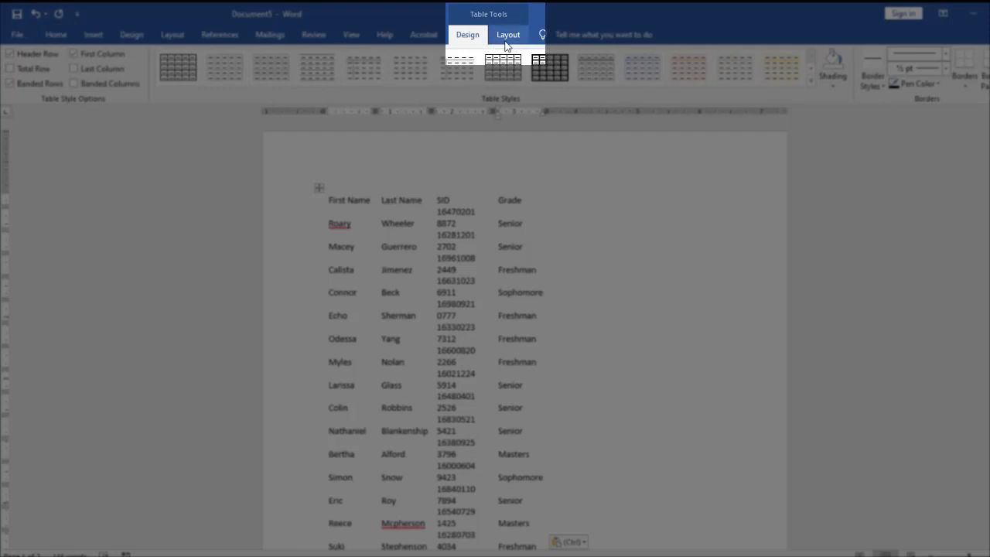
click(507, 37)
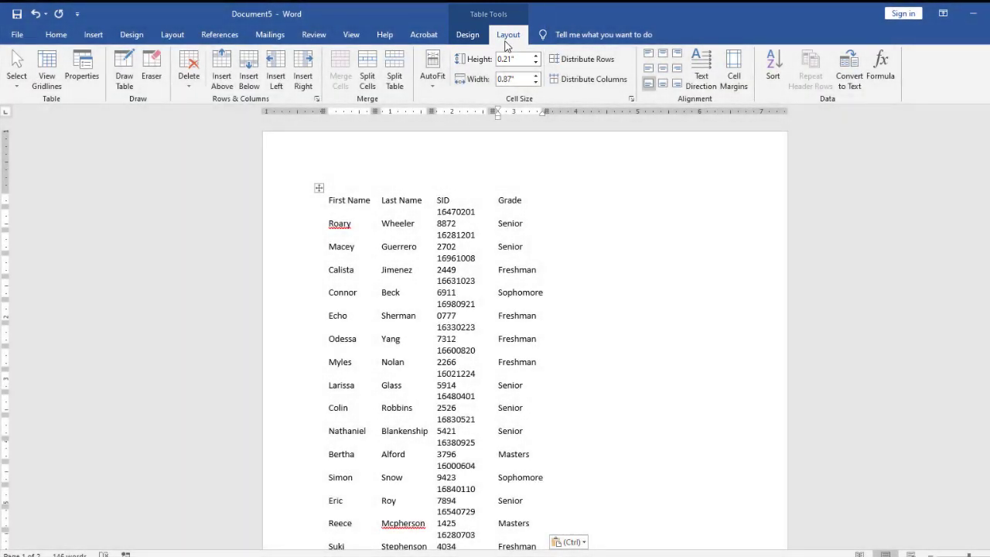
click(480, 39)
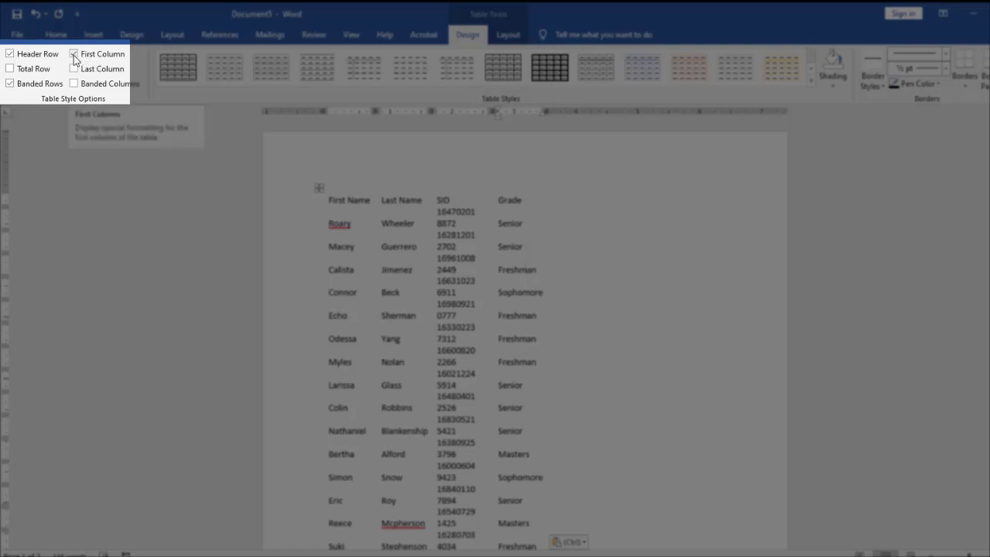
click(75, 56)
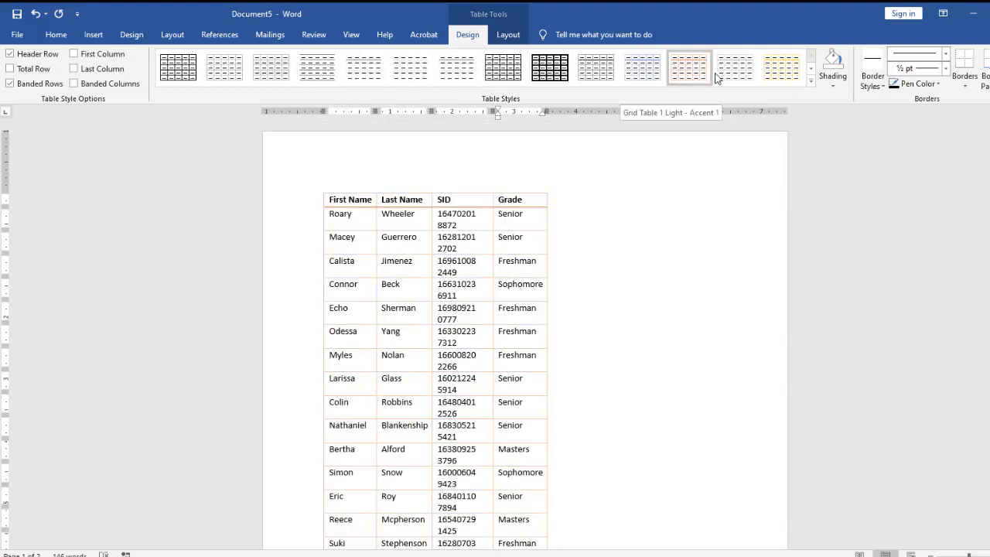
click(812, 80)
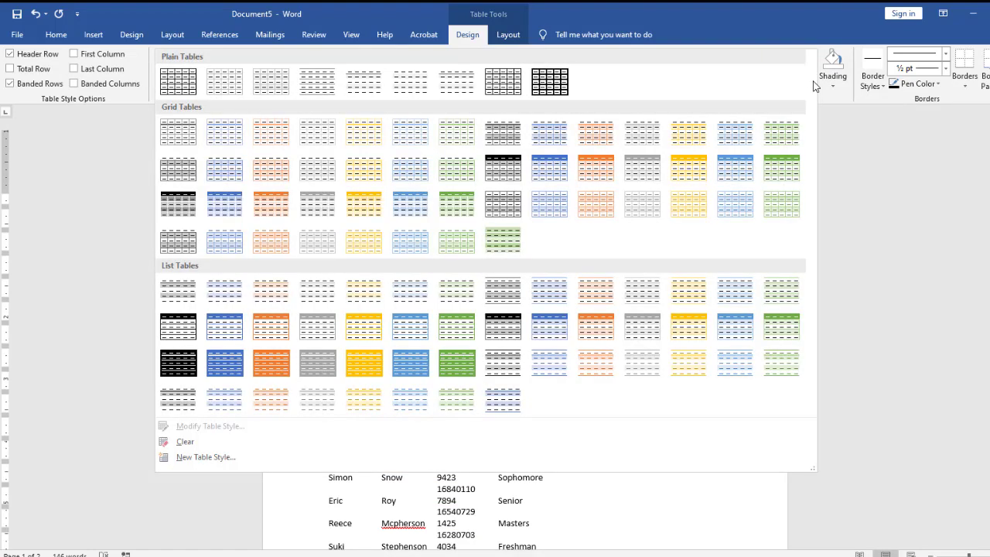
- Apply List Table 4 - Accent 1 and widen the SID column so each ID fits one line
click(561, 333)
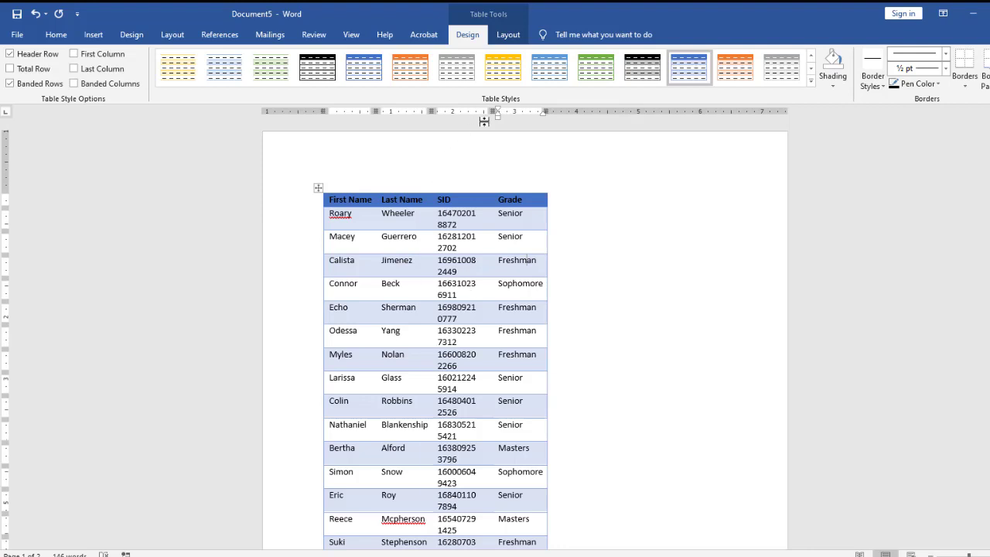
drag(492, 111, 503, 112)
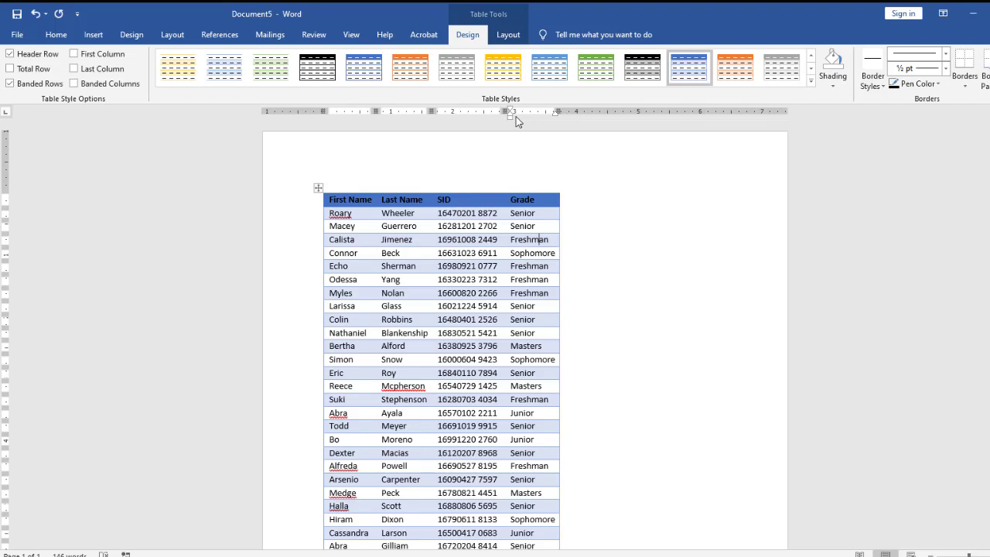
scroll(464, 284, down, 5)
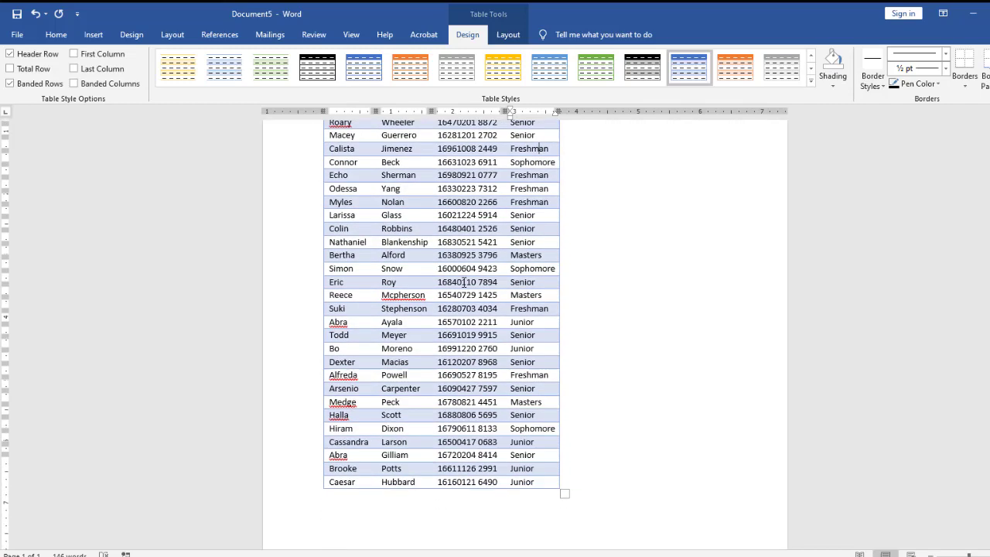
scroll(464, 284, up, 4)
scroll(464, 284, up, 1)
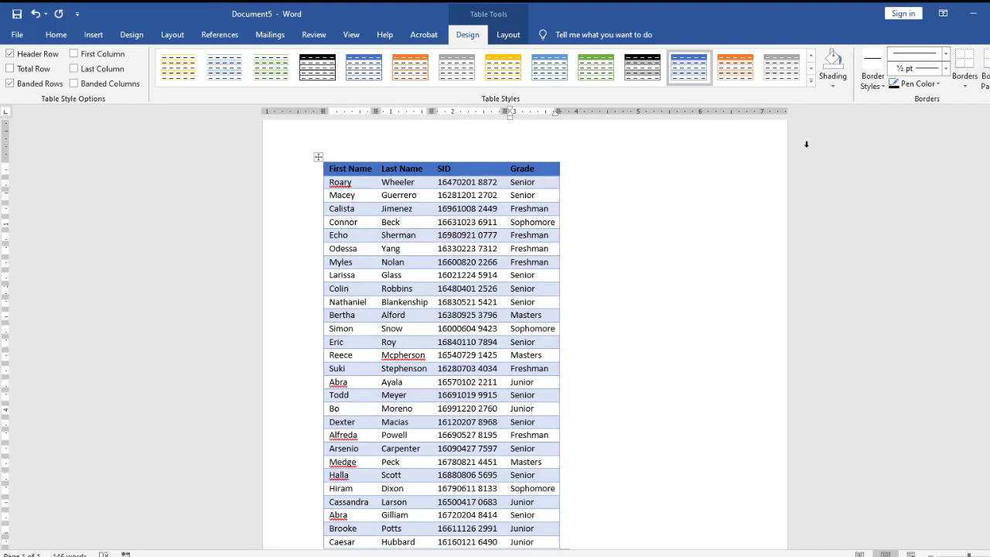
click(838, 86)
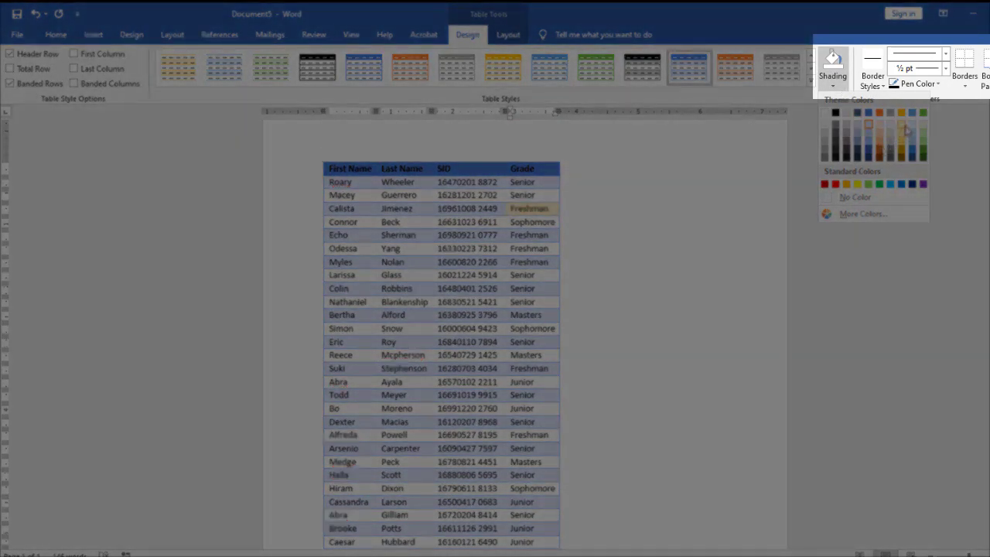
click(974, 144)
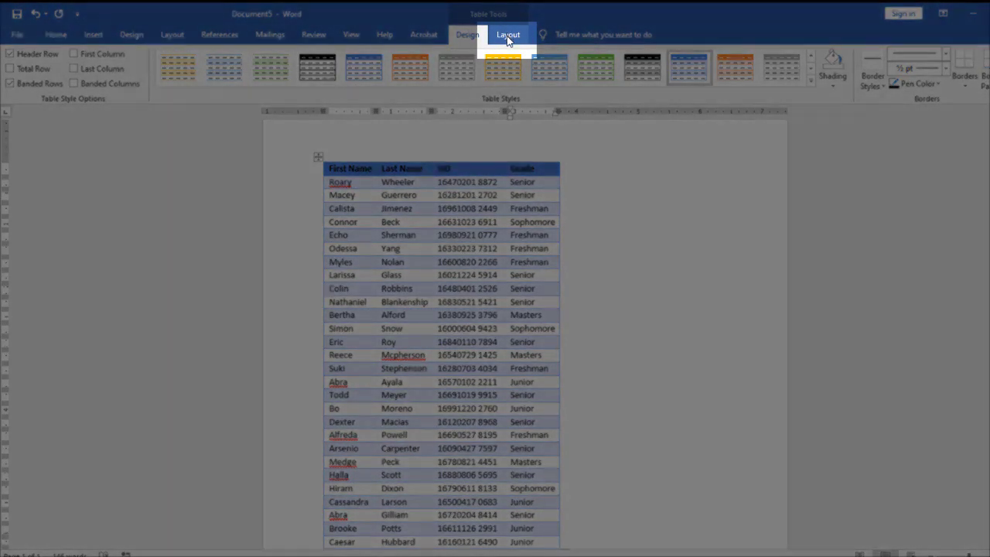
- Open Table Properties from the Layout tab to view its 3.81-inch width and left alignment
click(509, 38)
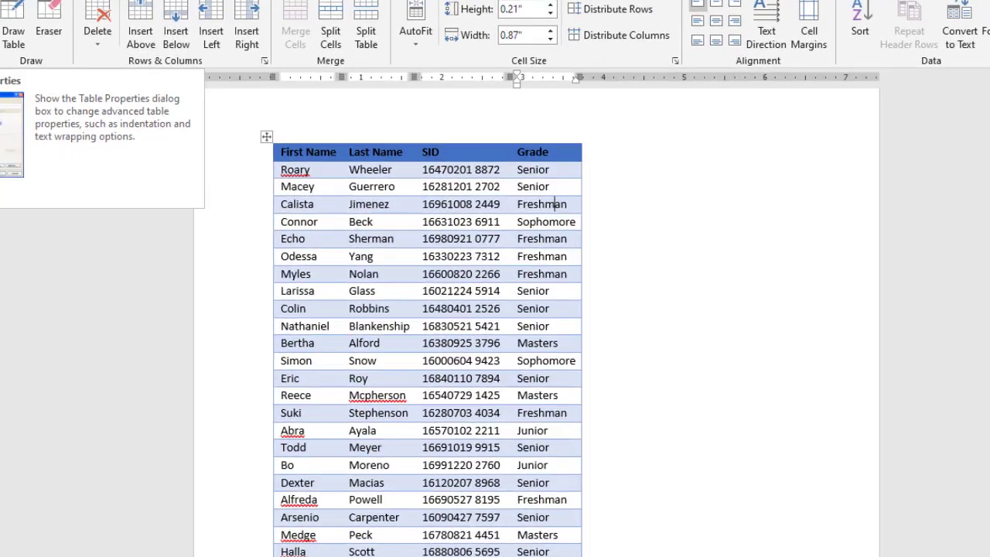
click(79, 71)
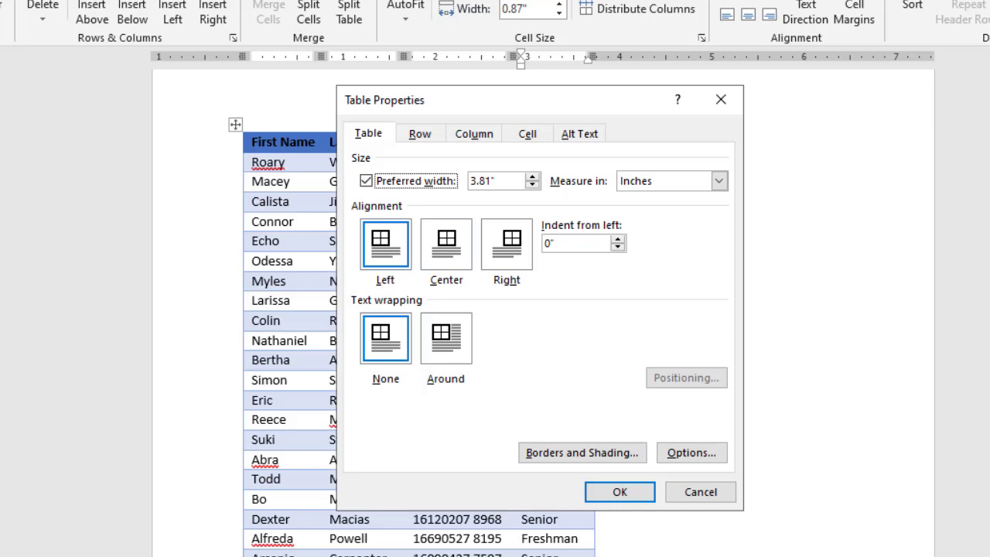
- Close Table Properties with OK, leaving the table unchanged
click(590, 496)
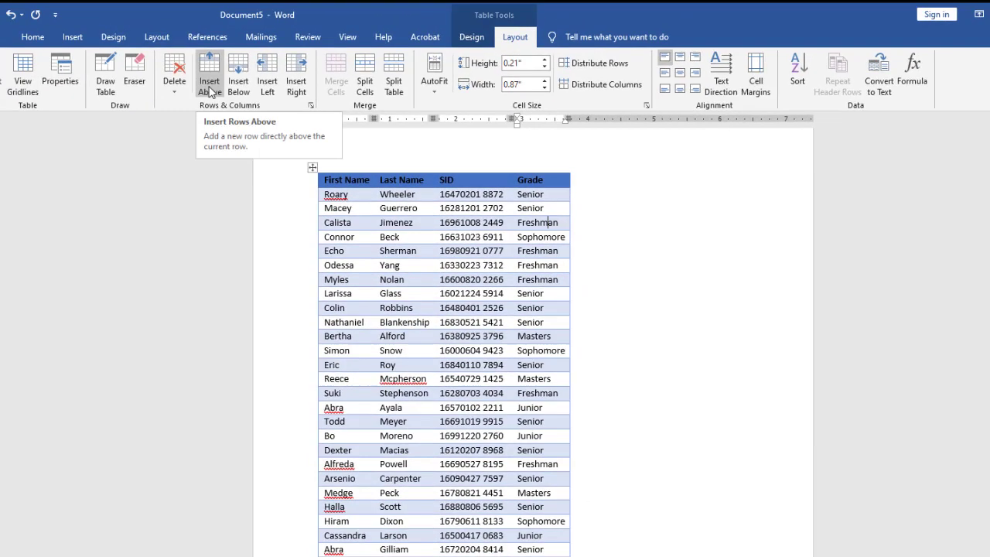